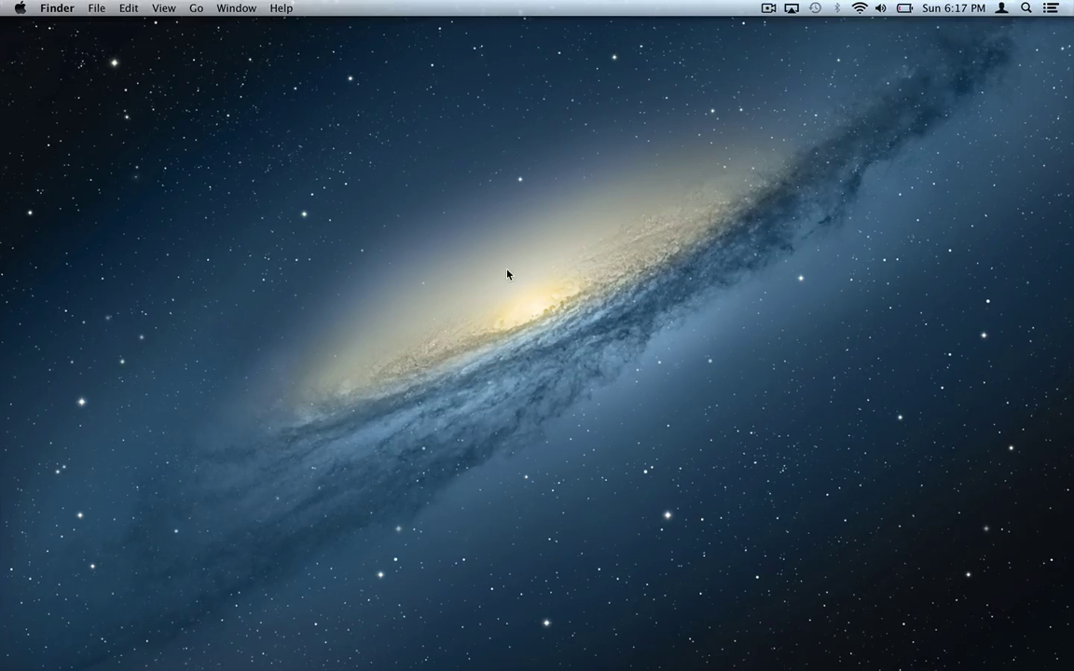
Launch LibreOffice, open the diary .odt file from the Documents folder and enlarge its window to fill the screen
mouse_move(746, 667)
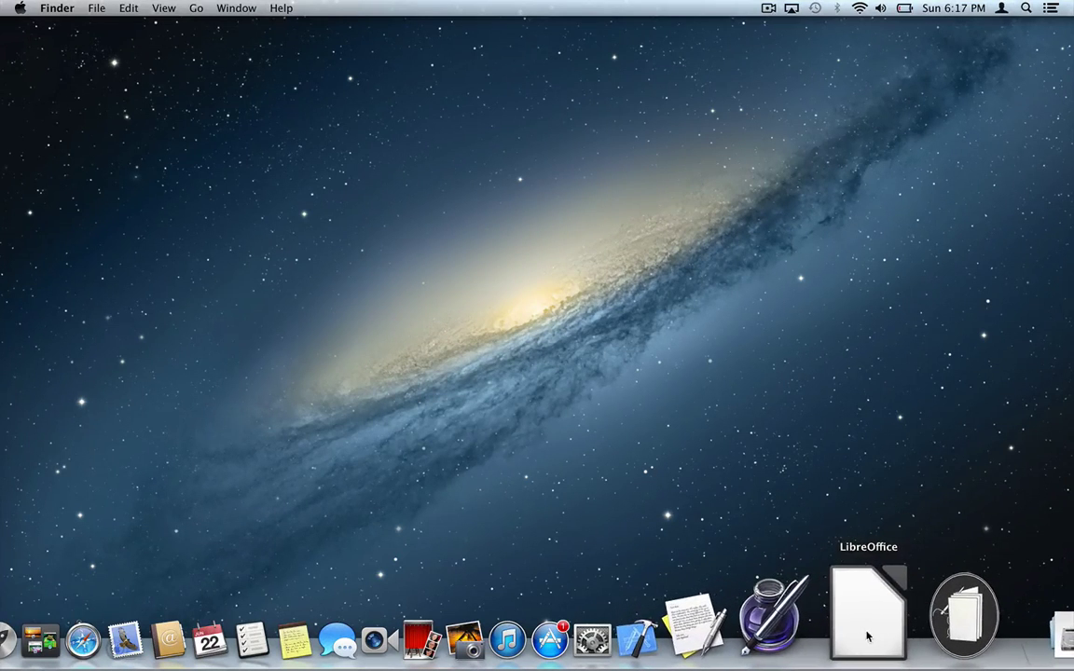
left_click(866, 637)
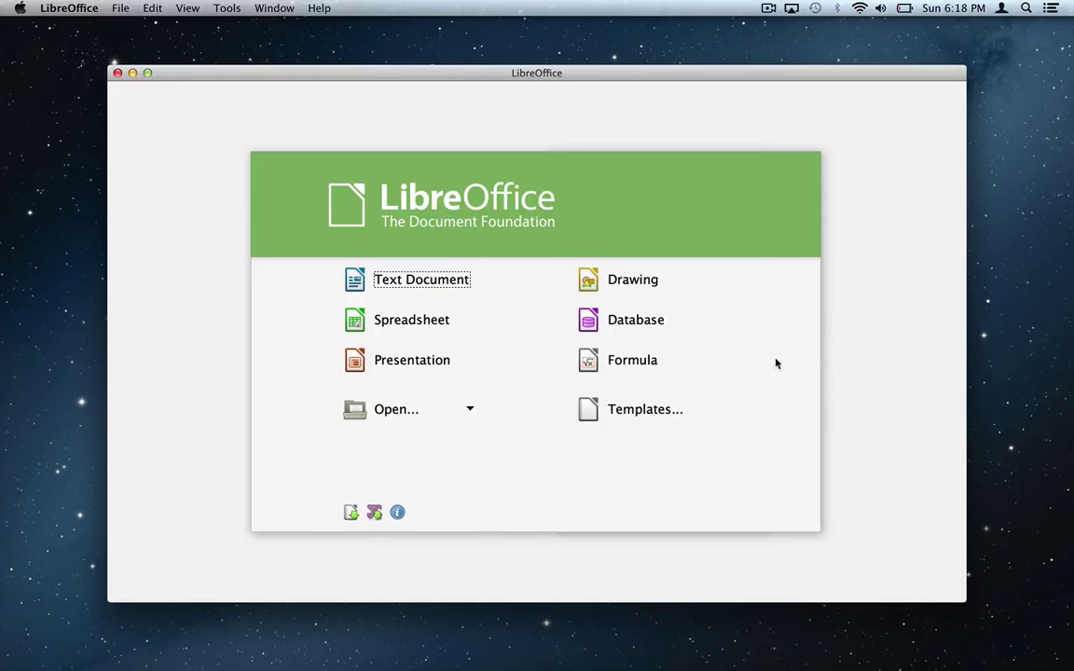
left_click(419, 412)
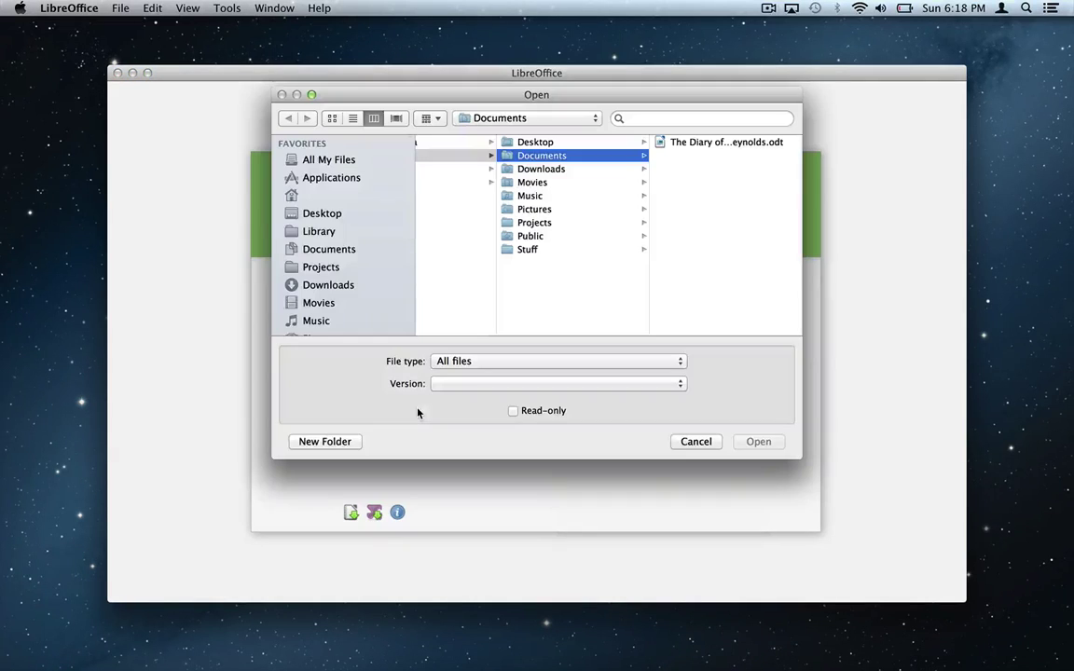
double_click(719, 145)
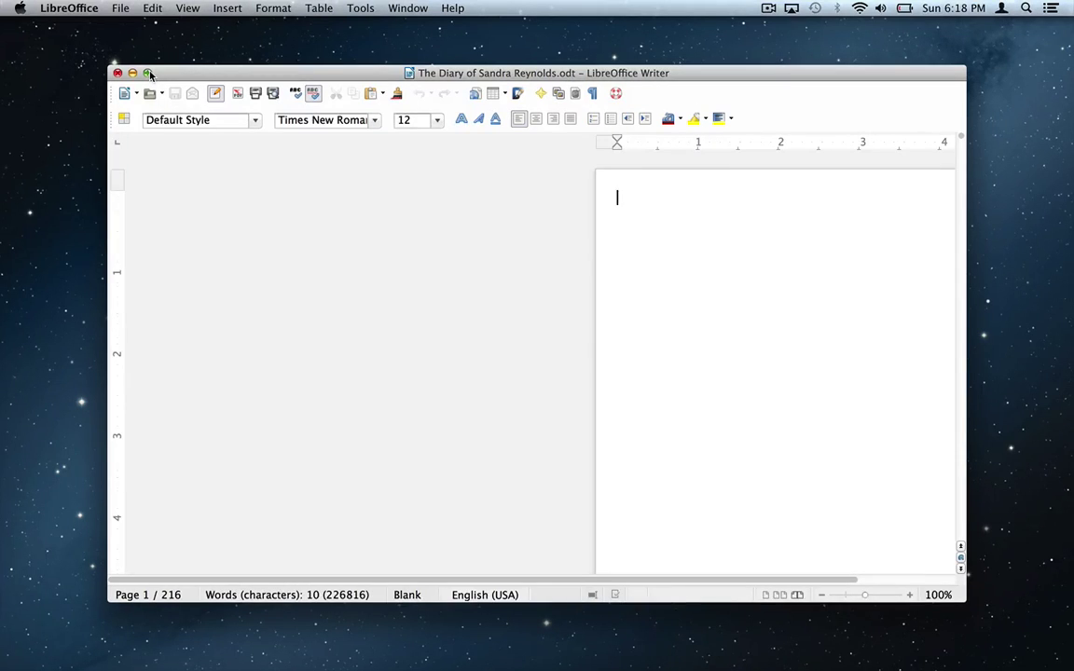
left_click(148, 72)
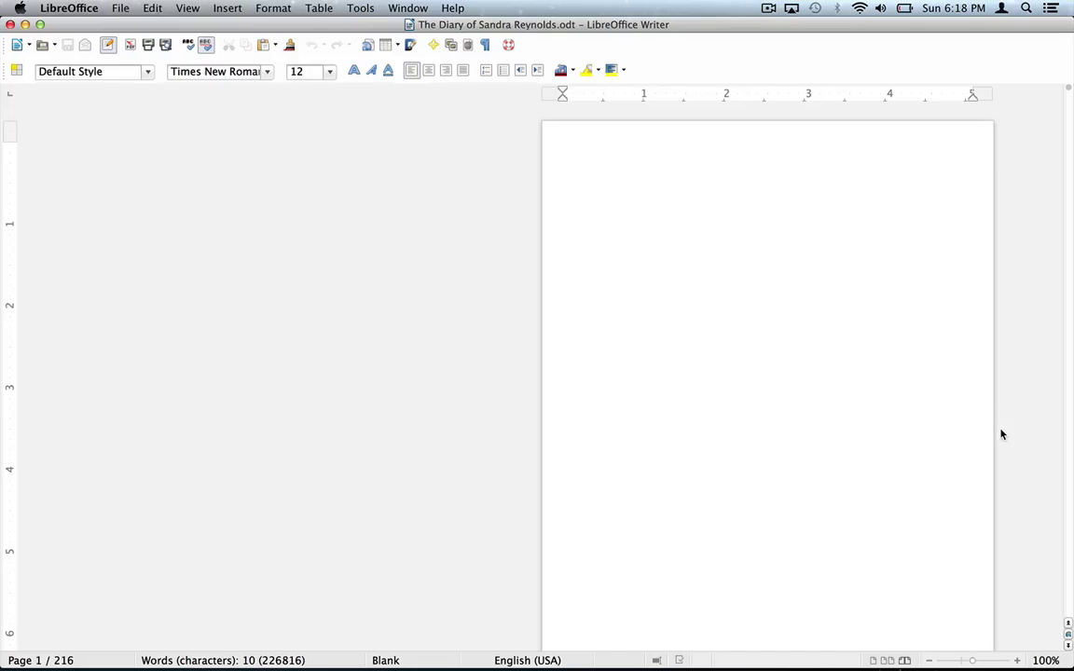
Examine the diary's front matter from the blank opening pages through the title page to the first lined page
scroll(1018, 439, "down", 10)
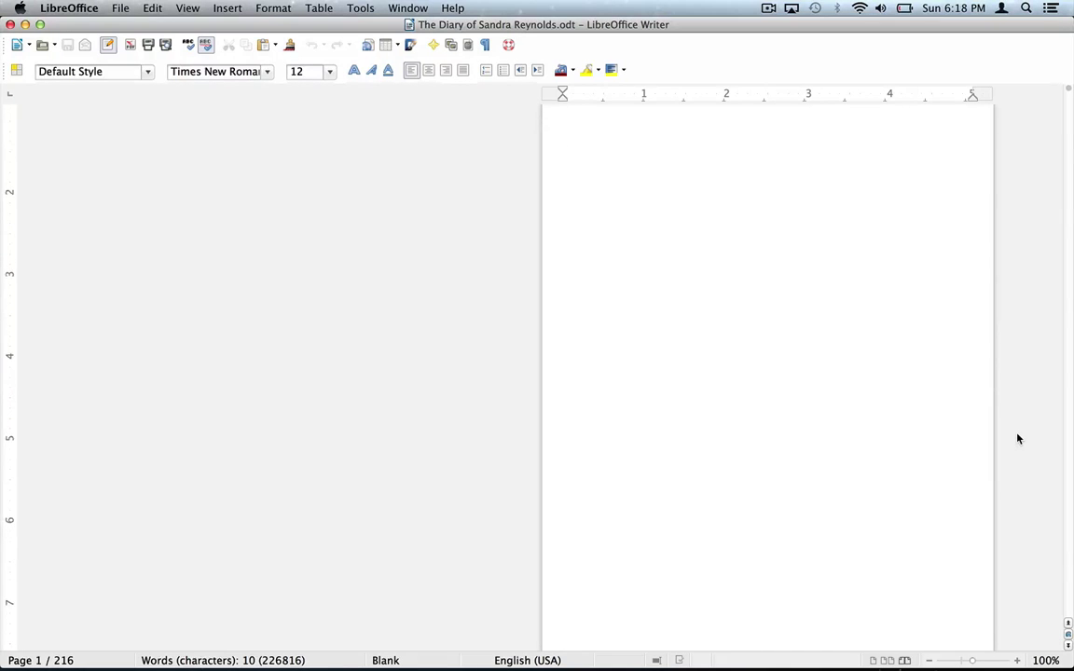
scroll(1018, 439, "down", 15)
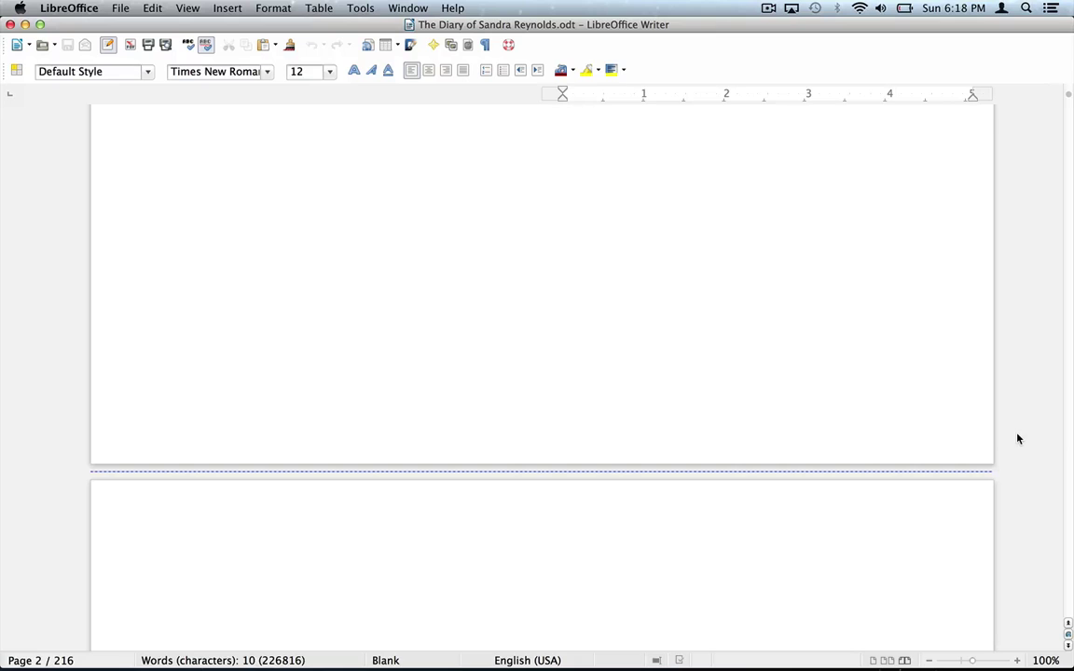
scroll(1018, 439, "down", 3)
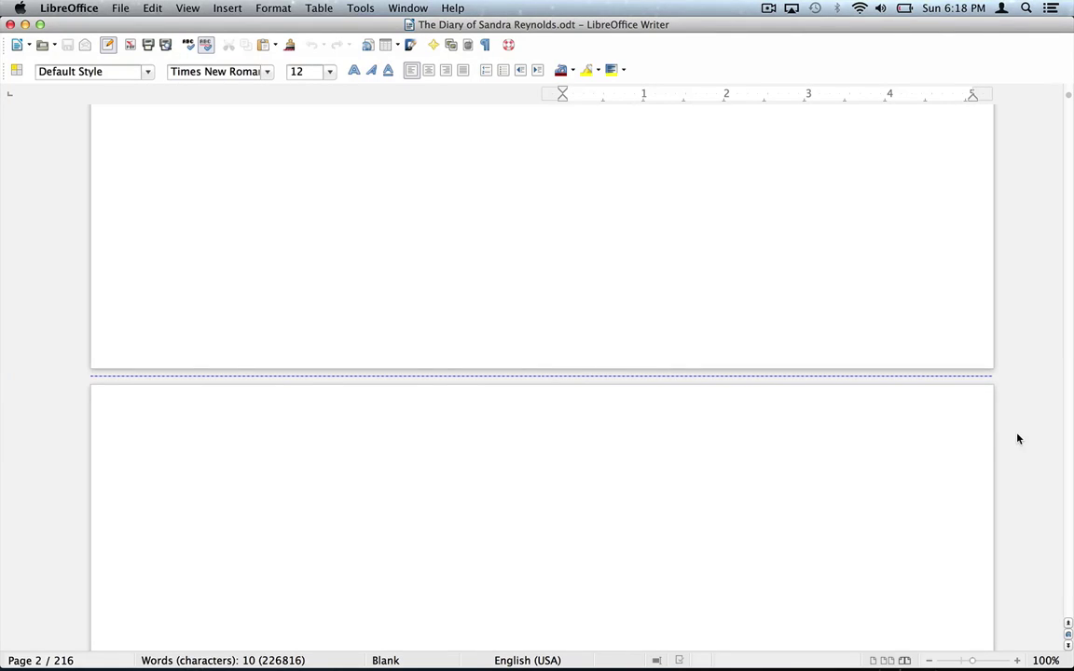
scroll(1018, 438, "down", 15)
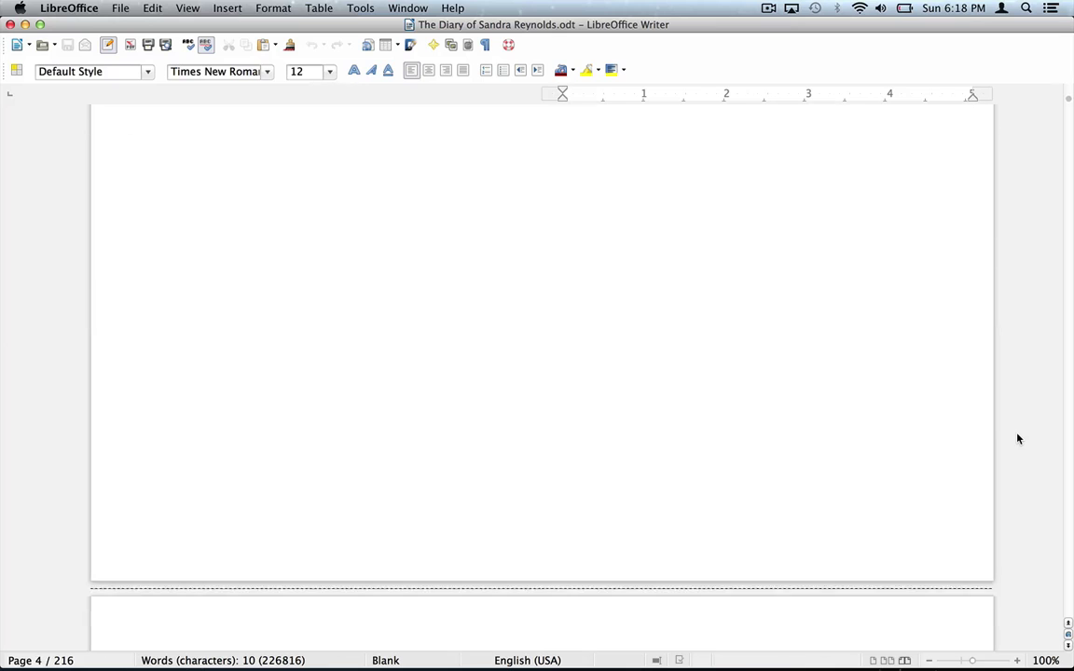
scroll(1018, 438, "down", 8)
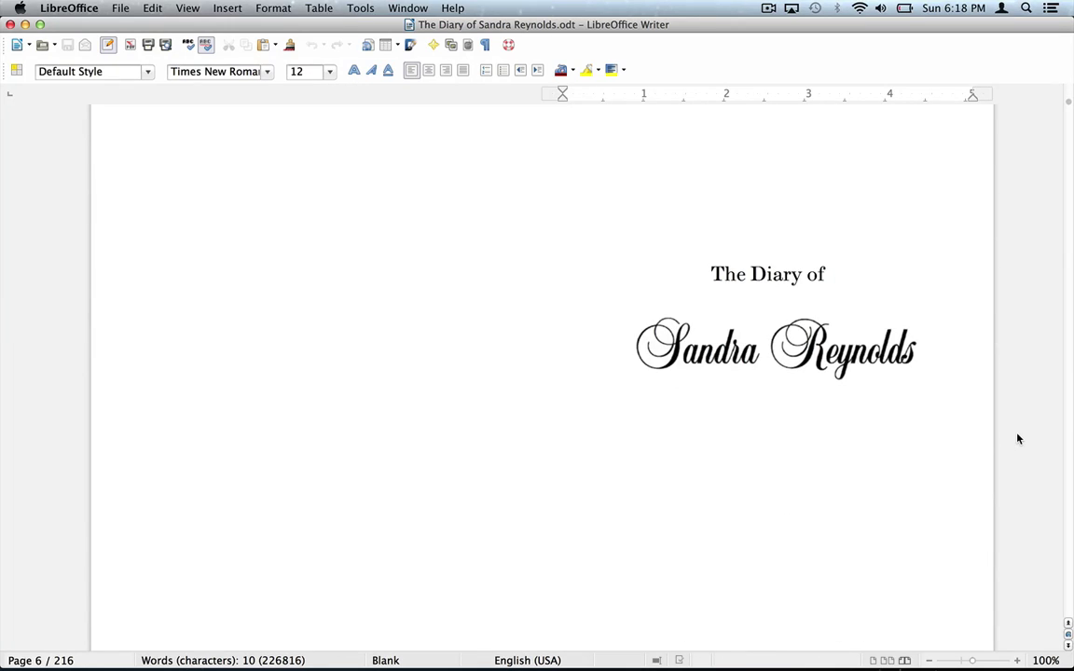
scroll(1023, 411, "down", 5)
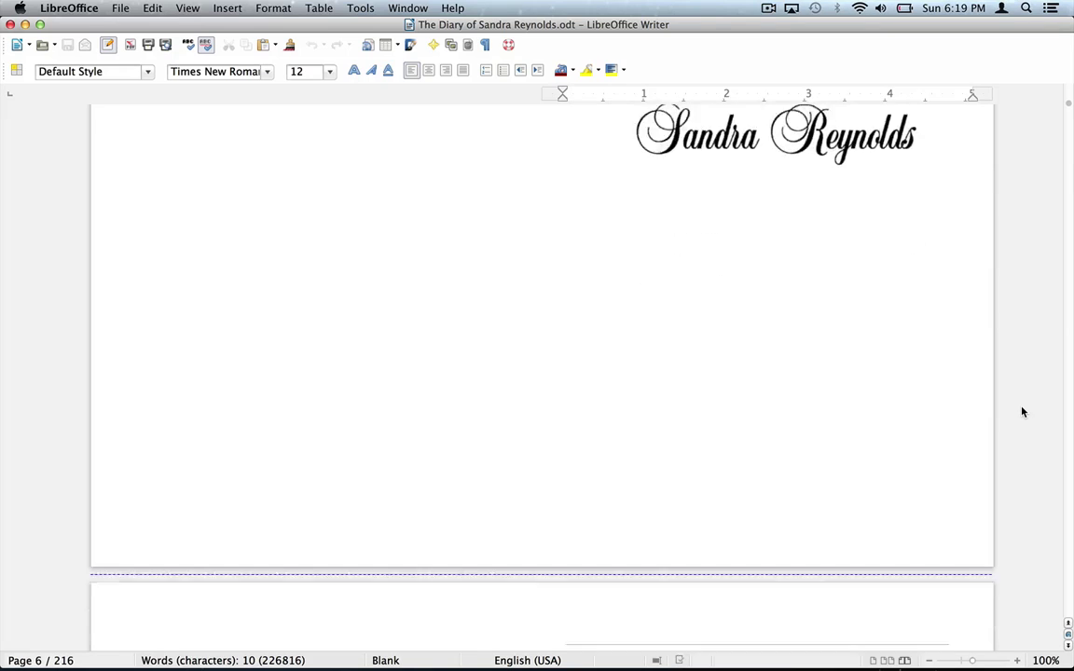
scroll(1023, 411, "down", 8)
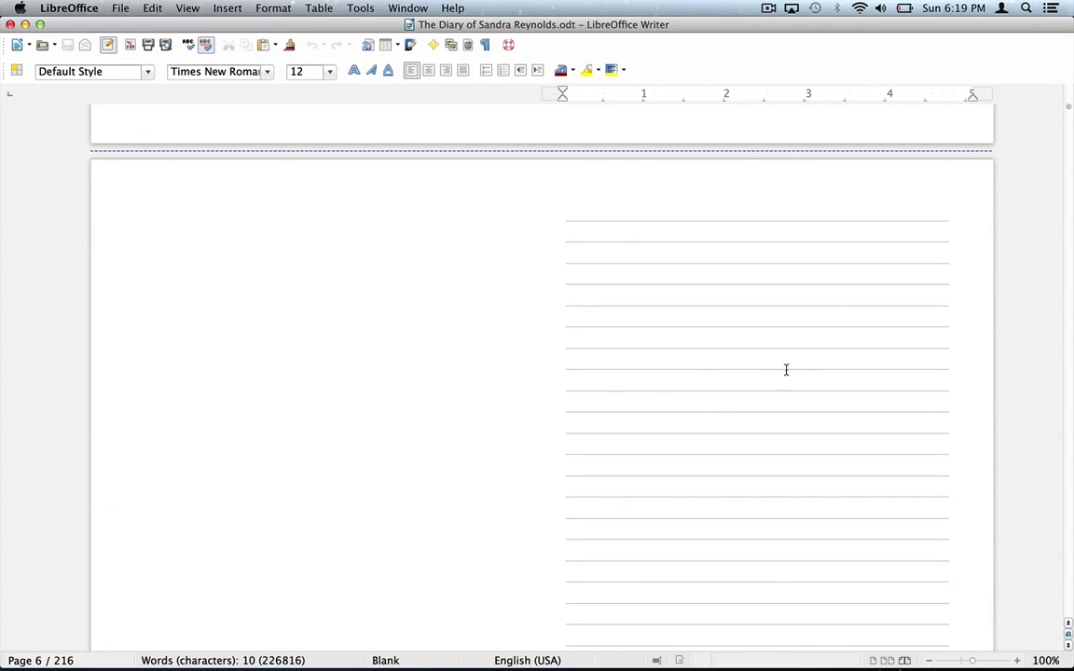
scroll(1005, 421, "down", 5)
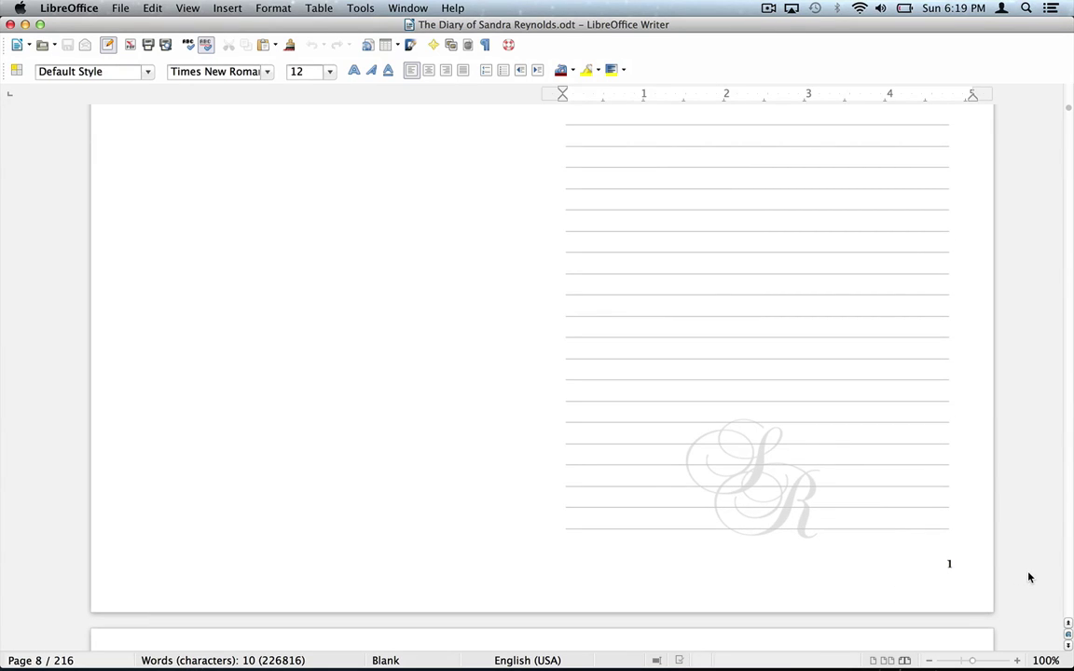
Examine the numbered lined pages with the monogram throughout the diary, viewing the spread of pages 36 and 37 whole at 75% zoom
scroll(1029, 578, "down", 10)
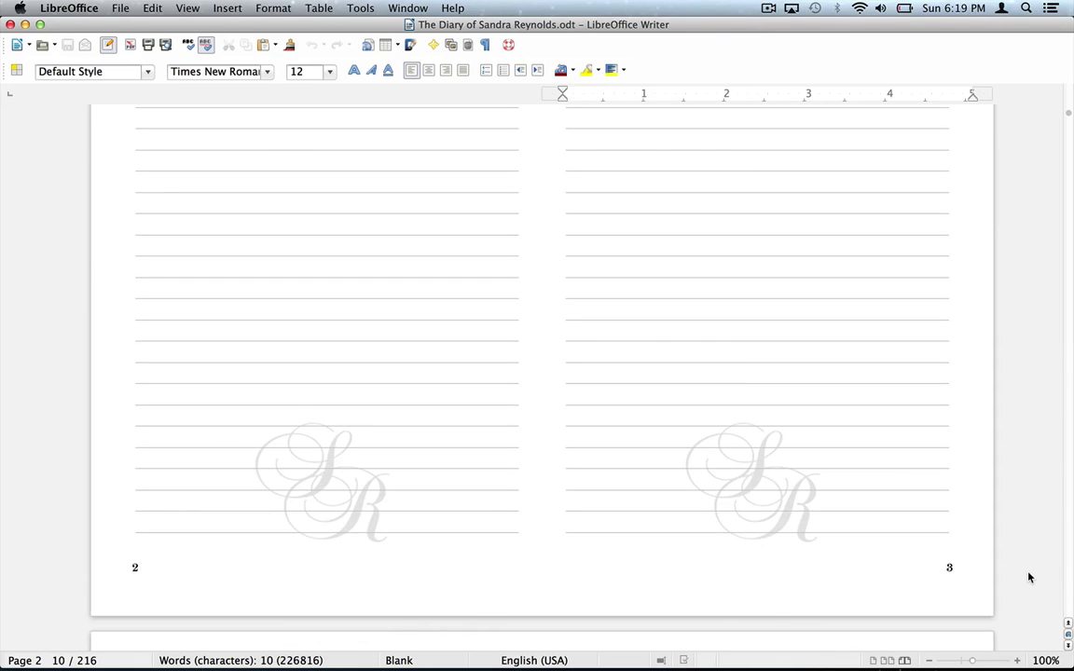
scroll(1029, 578, "down", 20)
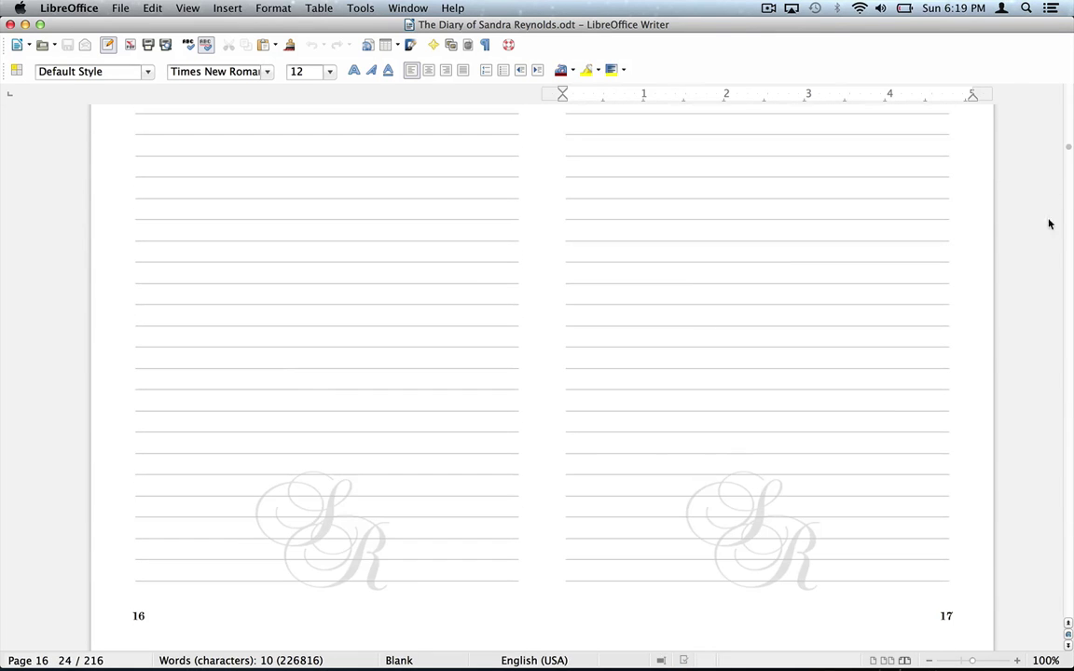
left_click_drag(1068, 147, 1069, 301)
left_click_drag(1069, 388, 1072, 200)
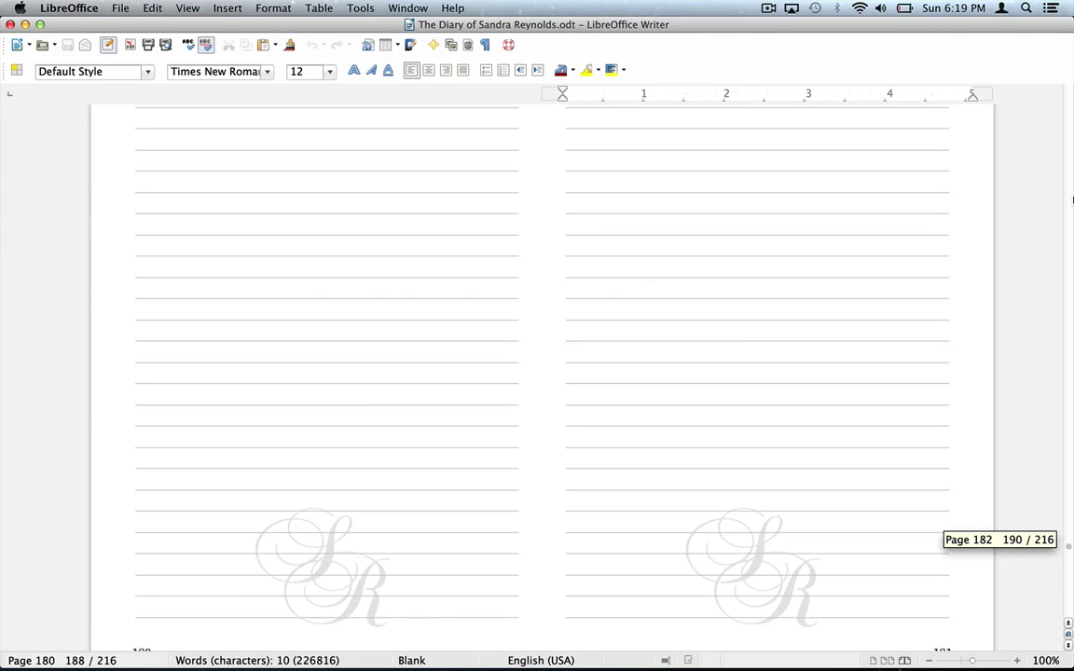
left_click(1069, 177)
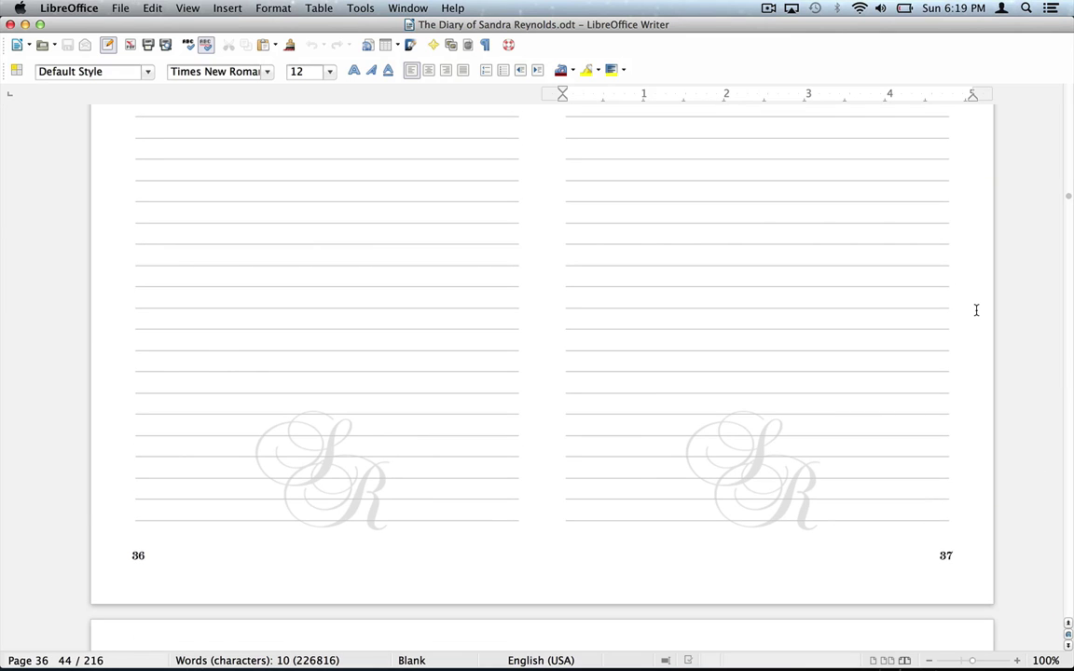
scroll(976, 309, "up", 3)
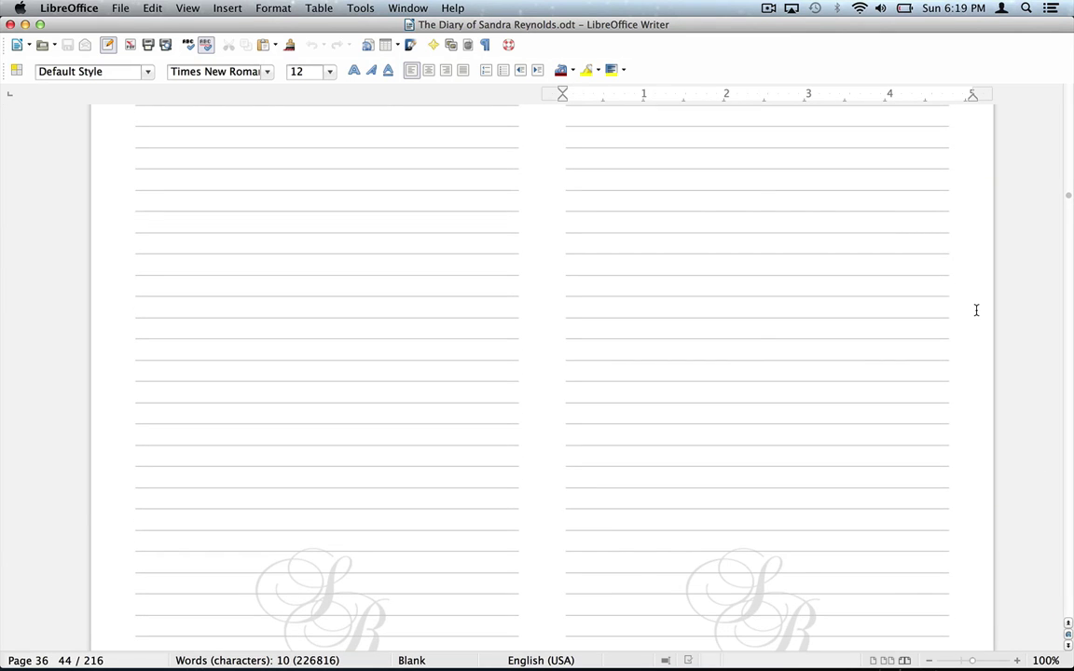
left_click(929, 662)
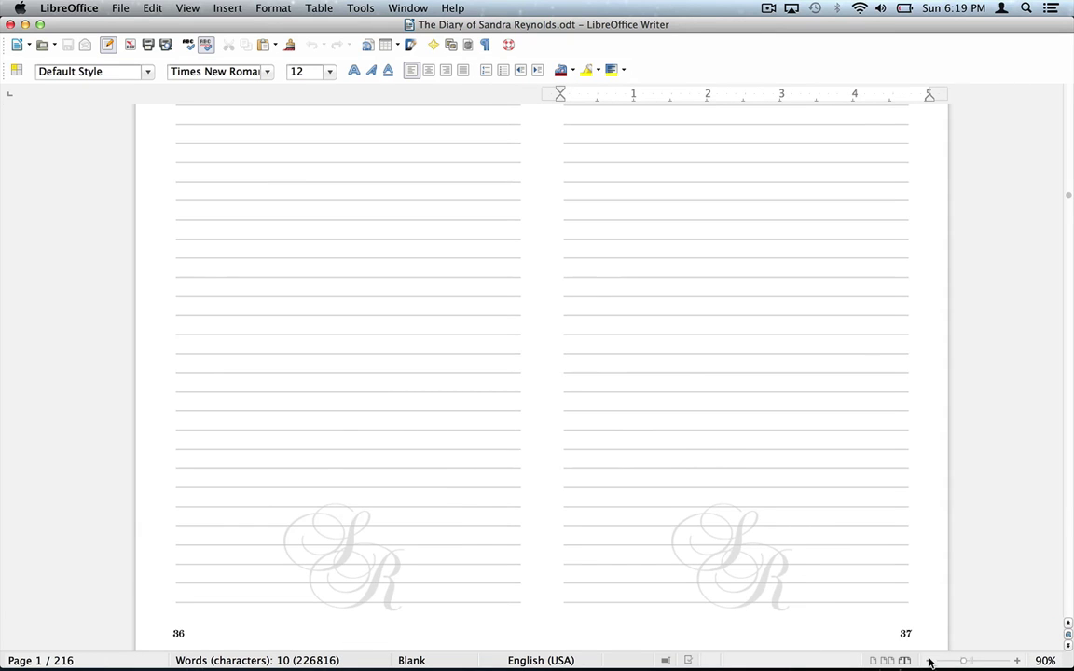
scroll(932, 634, "up", 2)
scroll(946, 476, "up", 2)
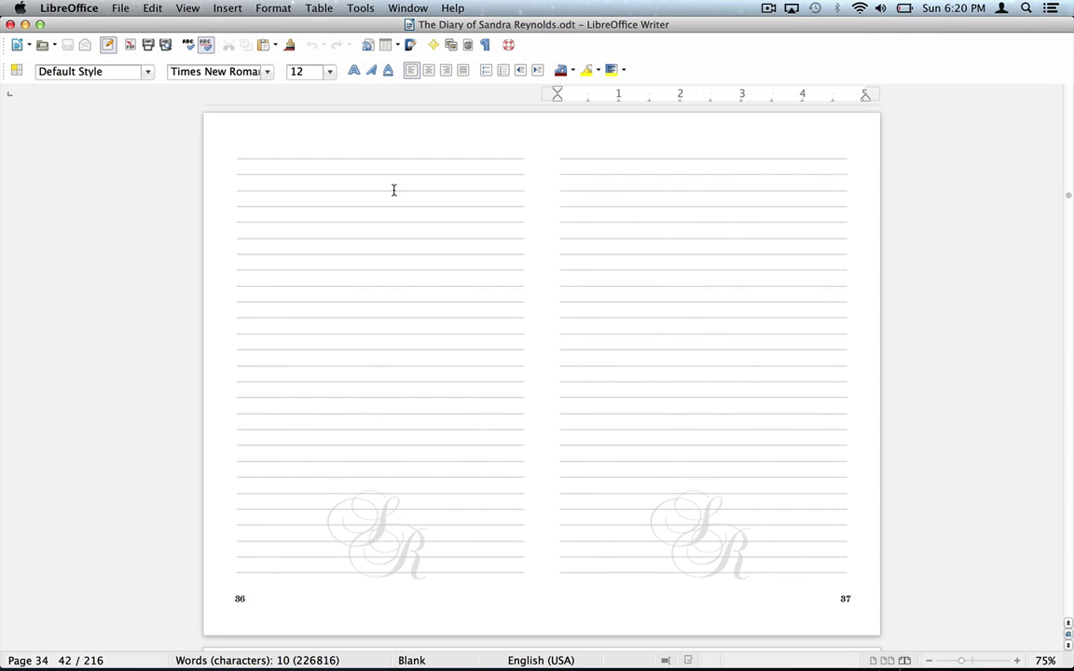
Export all pages of the diary as a PDF to the Documents folder with automatic file name extension, and quit LibreOffice
left_click(116, 8)
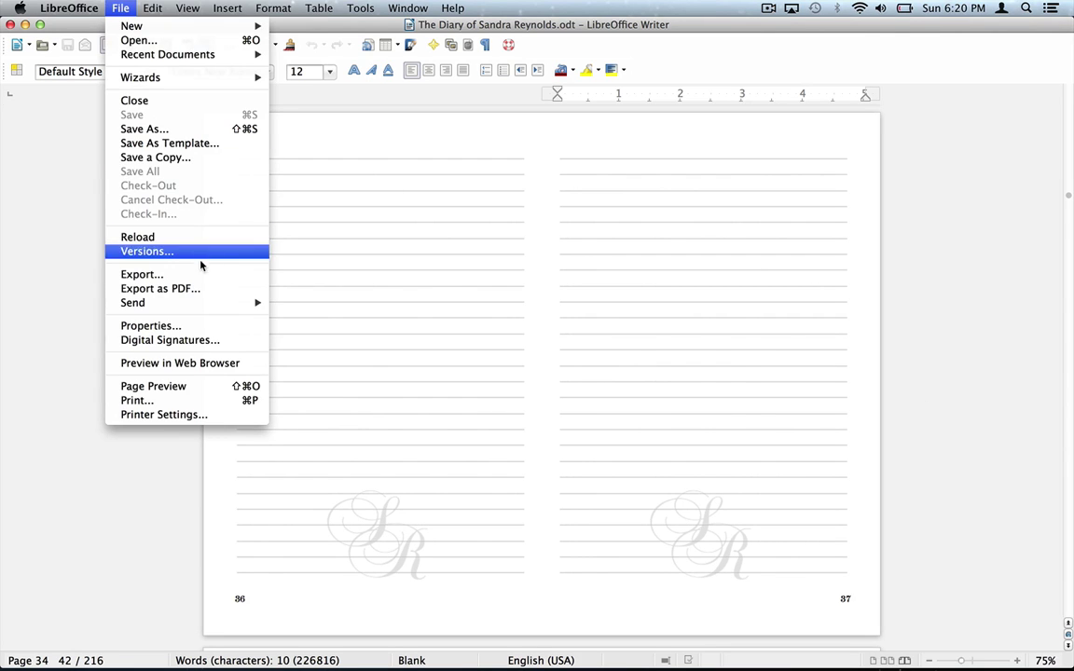
left_click(198, 293)
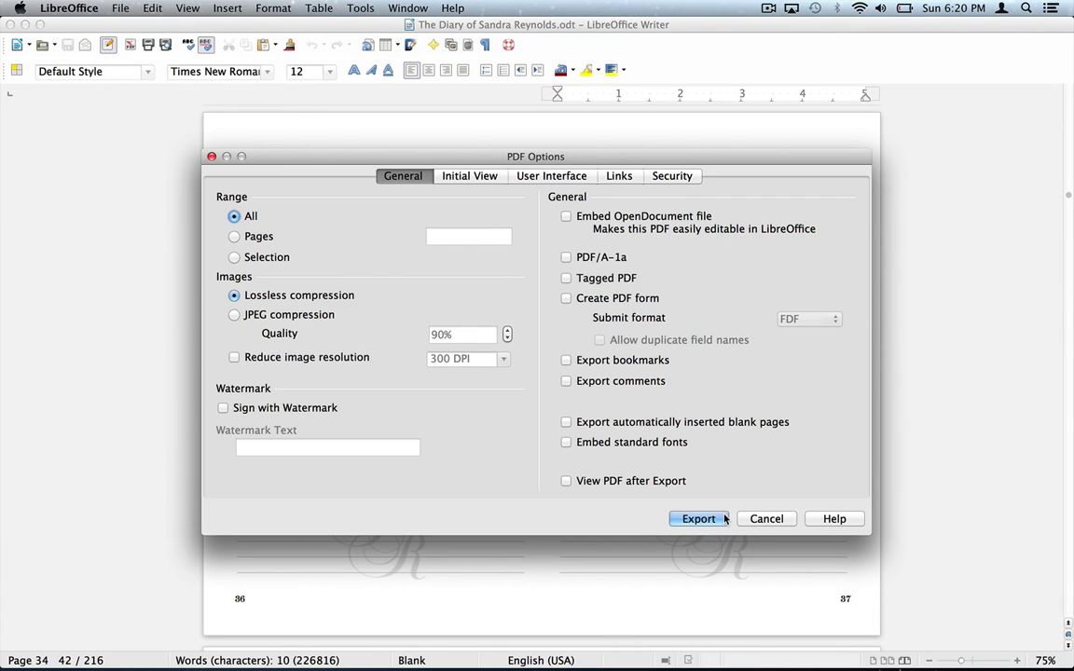
left_click(693, 517)
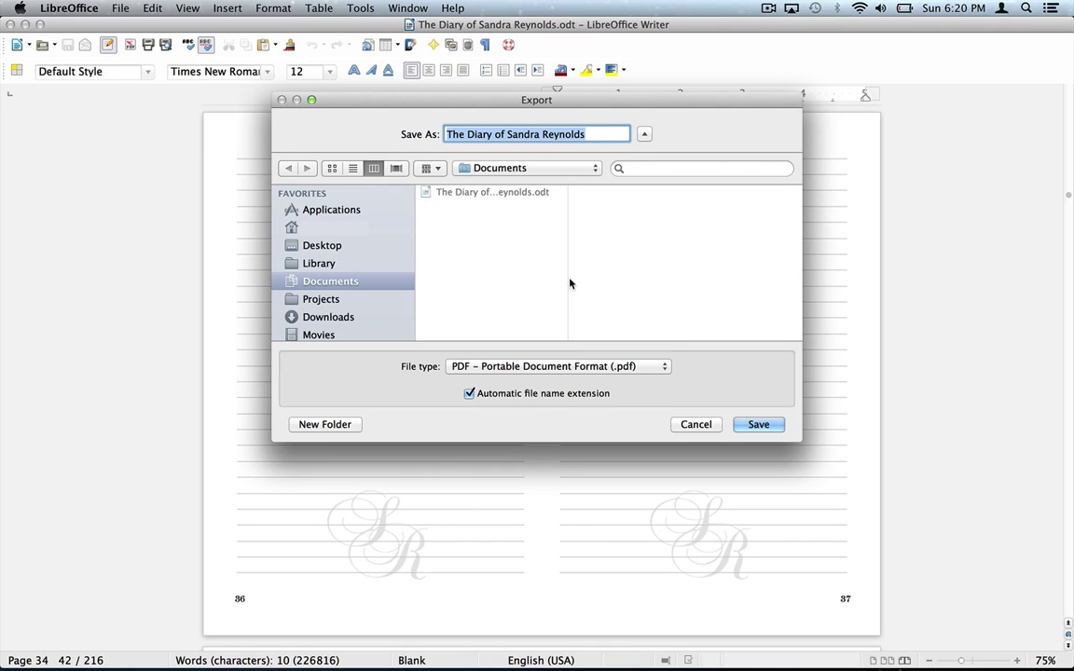
left_click(470, 393)
left_click(546, 395)
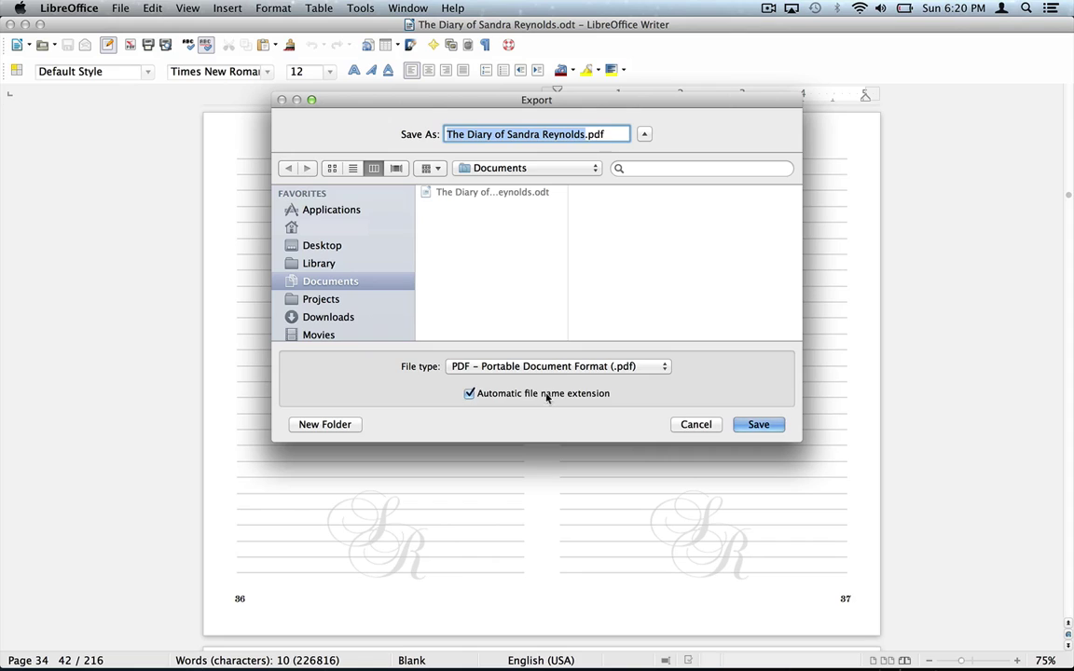
left_click(757, 424)
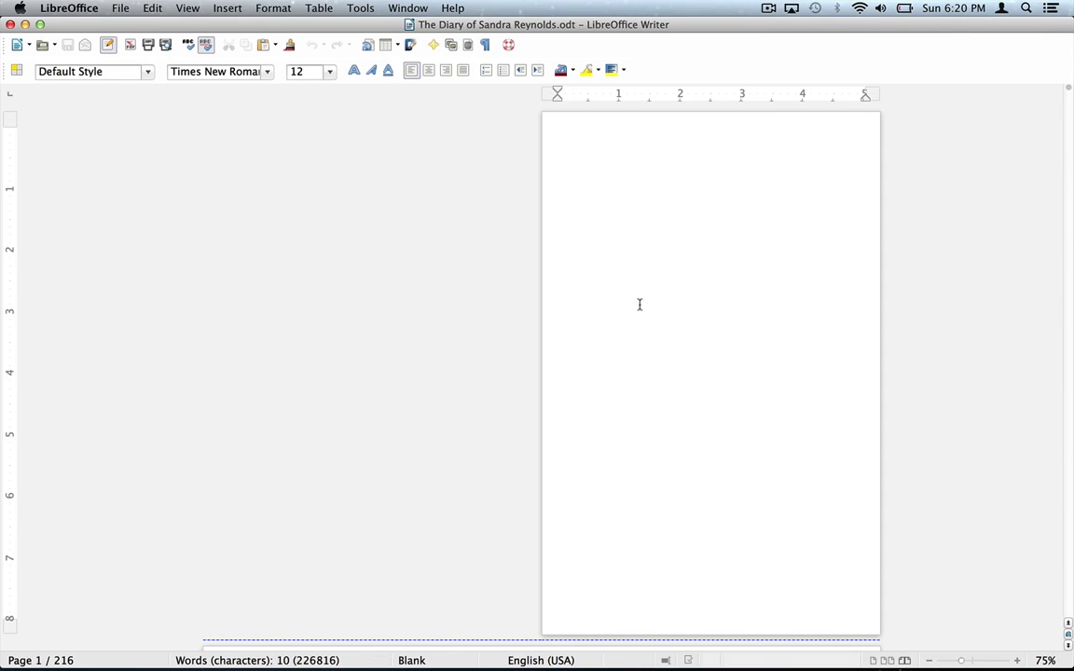
left_click(81, 9)
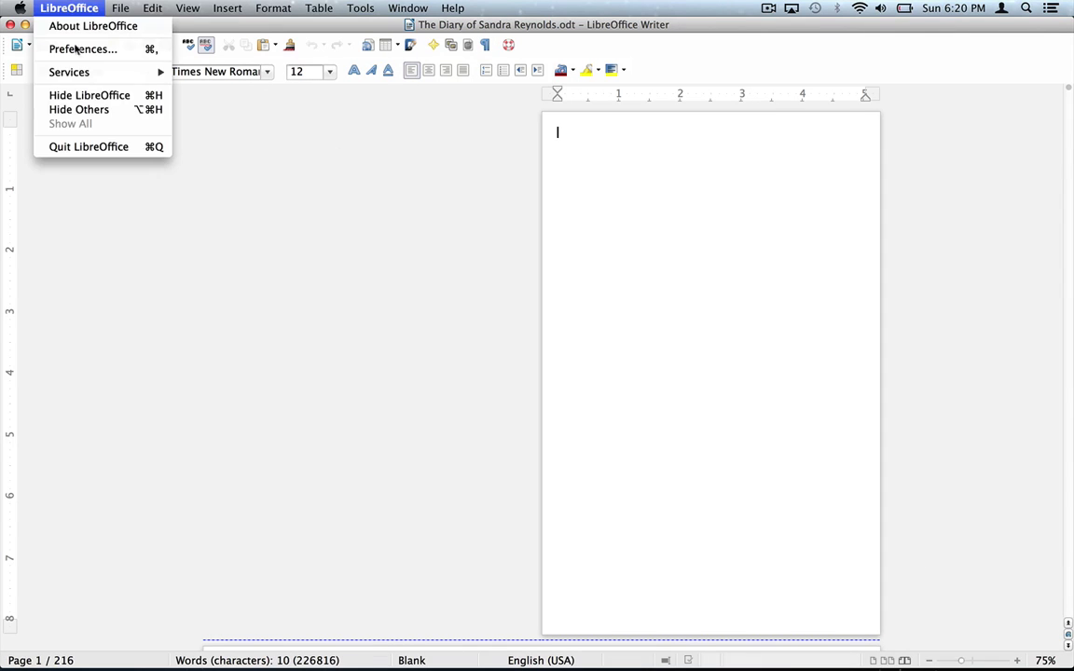
left_click(102, 146)
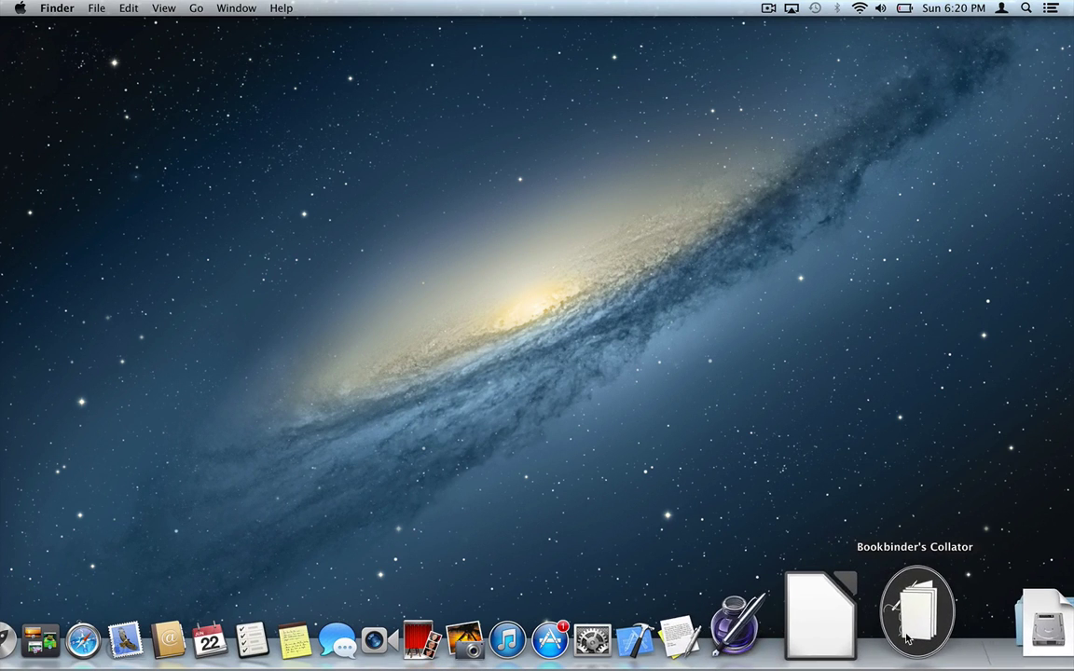
Switch to Bookbinder's Collator and open the exported diary PDF from the Documents folder
left_click(908, 636)
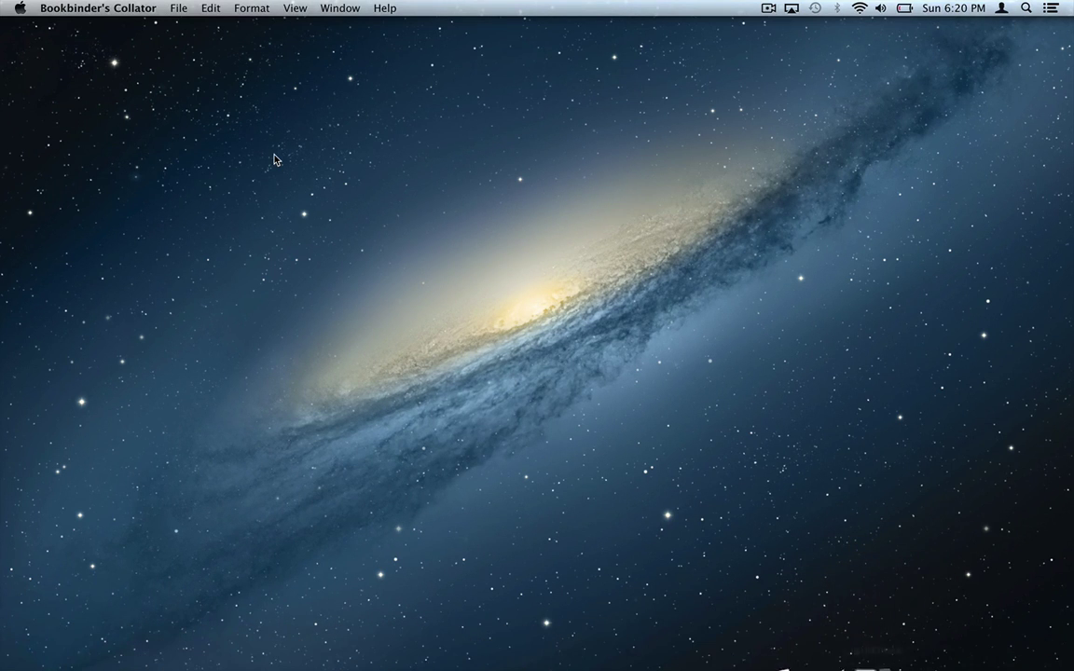
key("super+o")
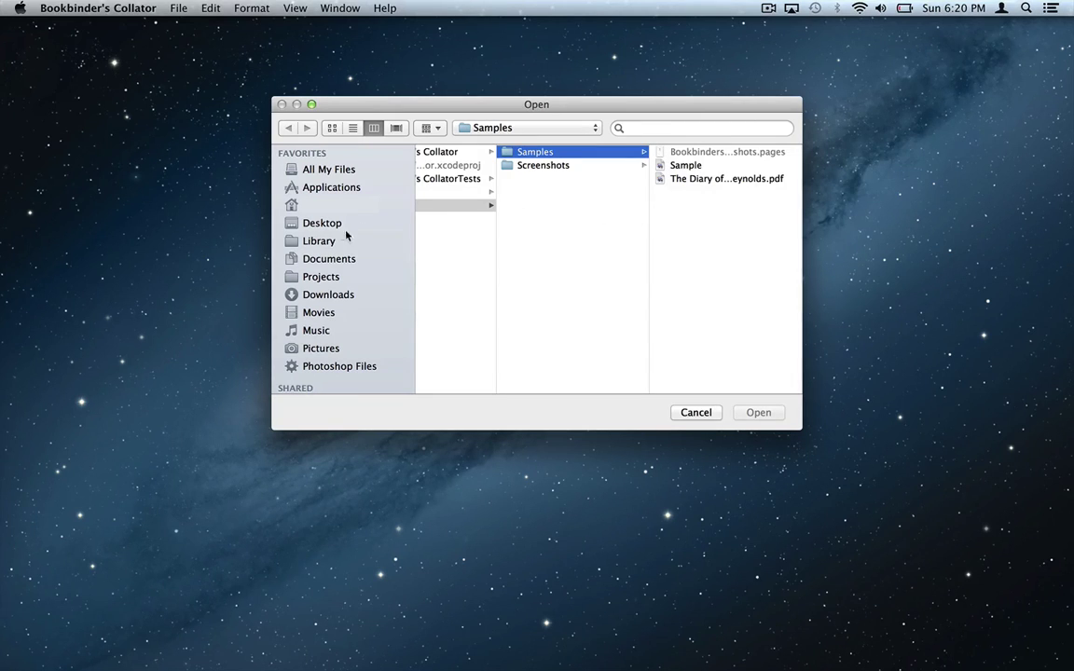
left_click(341, 258)
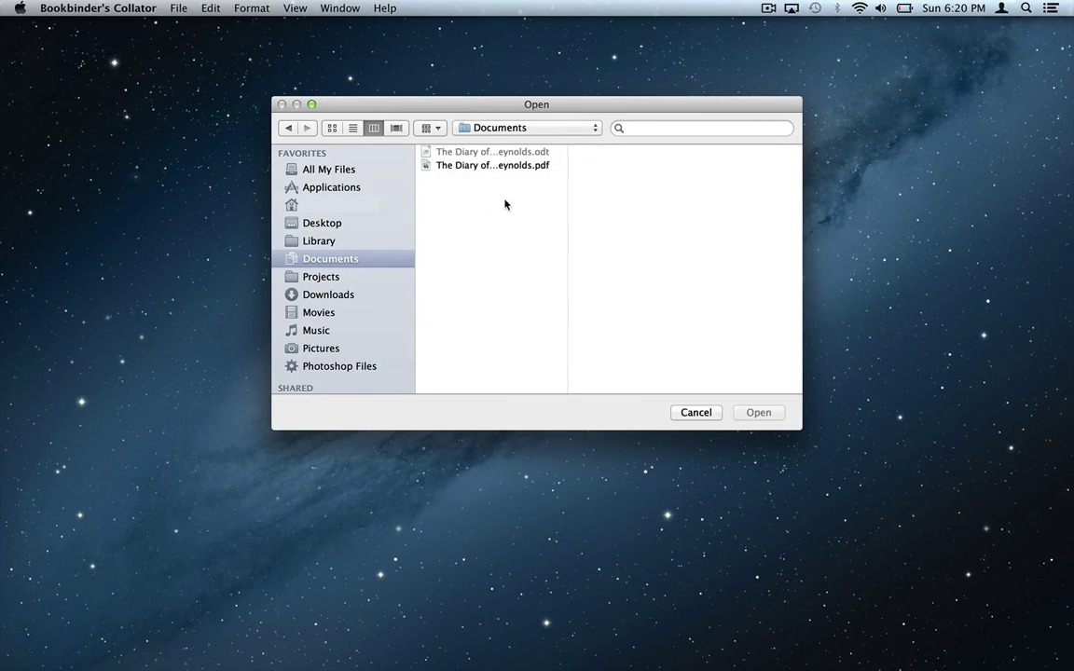
left_click(510, 168)
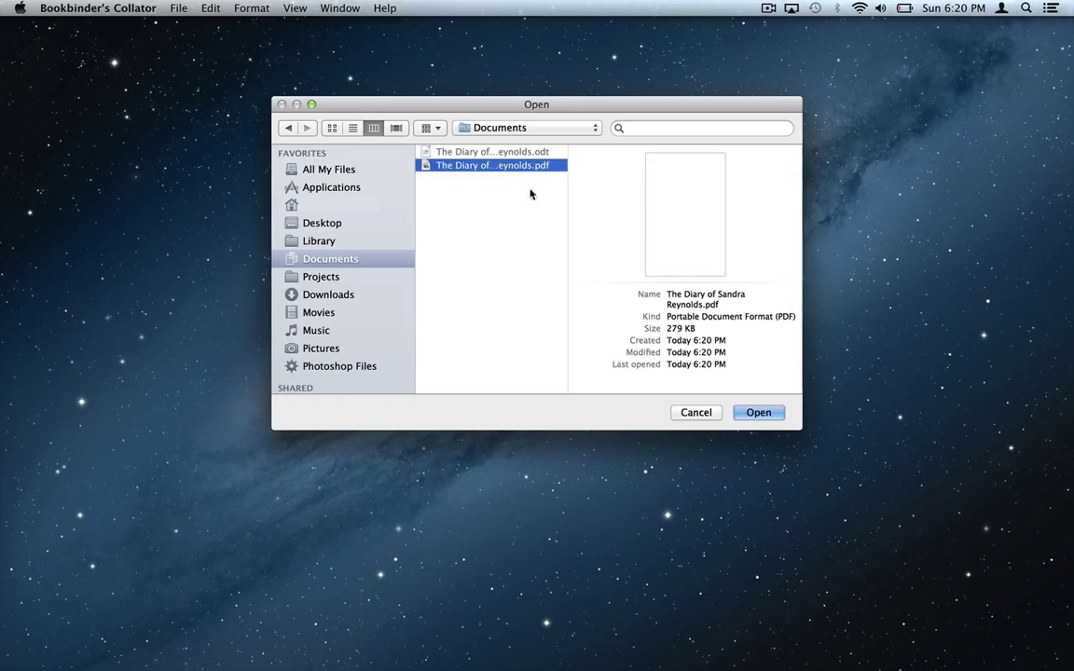
left_click(763, 414)
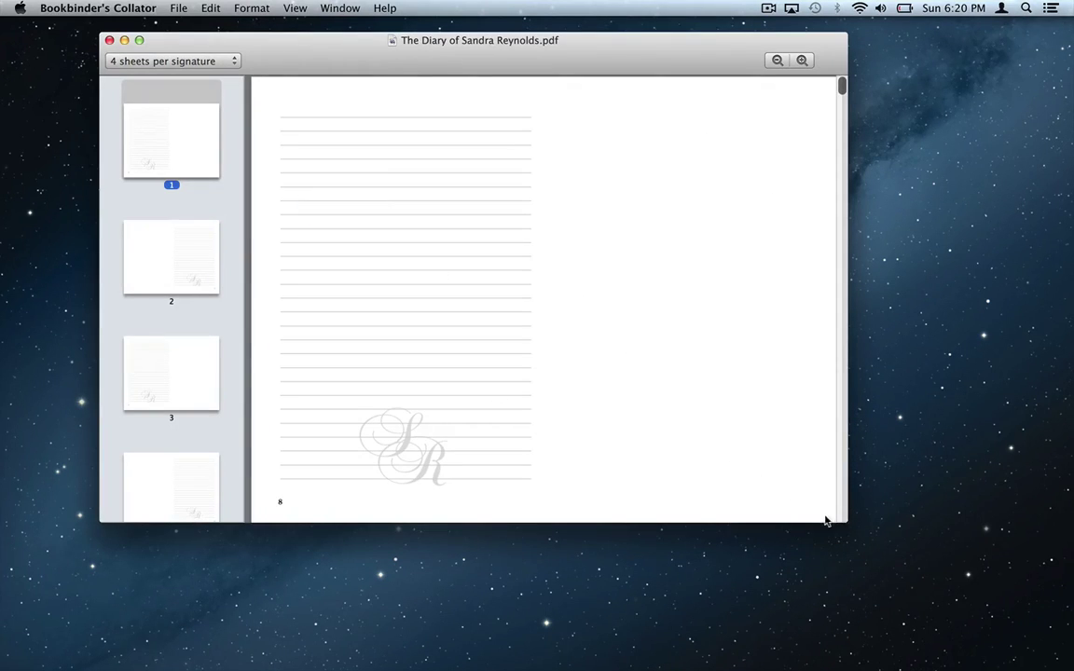
Enlarge the document window and examine the 4-sheet page order from the first sheet to the title page and back
left_click_drag(852, 544, 900, 621)
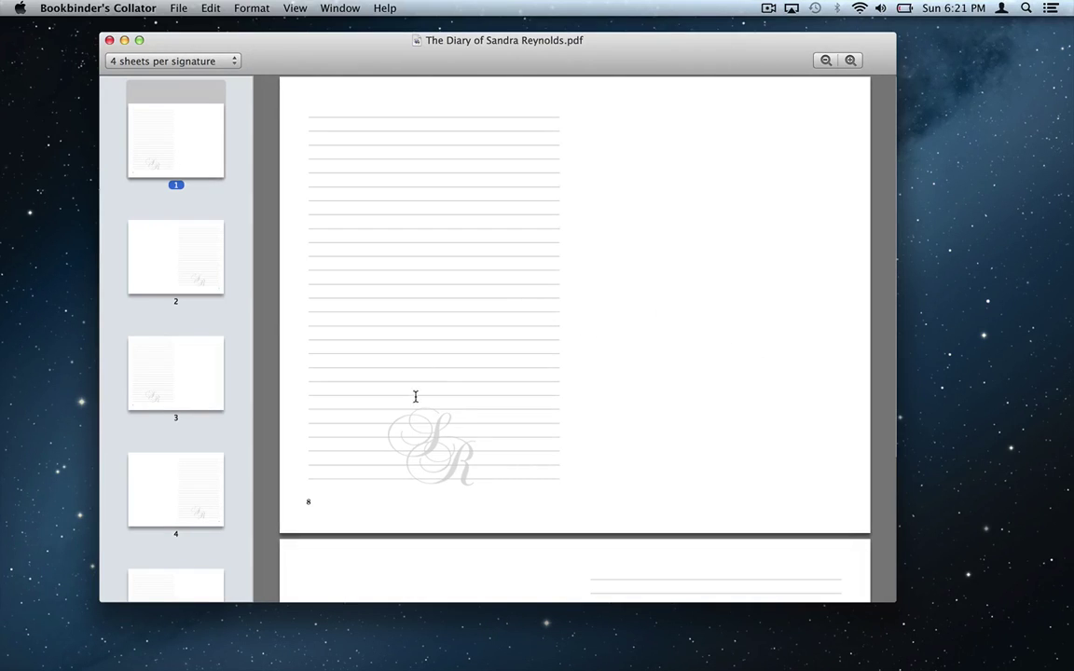
scroll(717, 401, "down", 5)
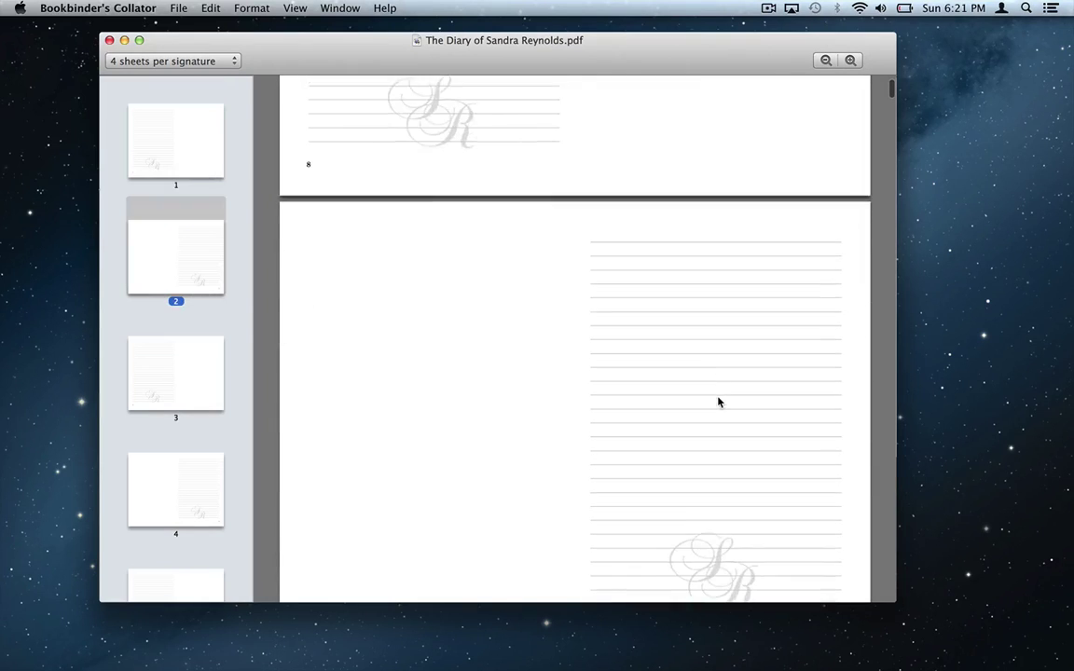
scroll(718, 402, "down", 3)
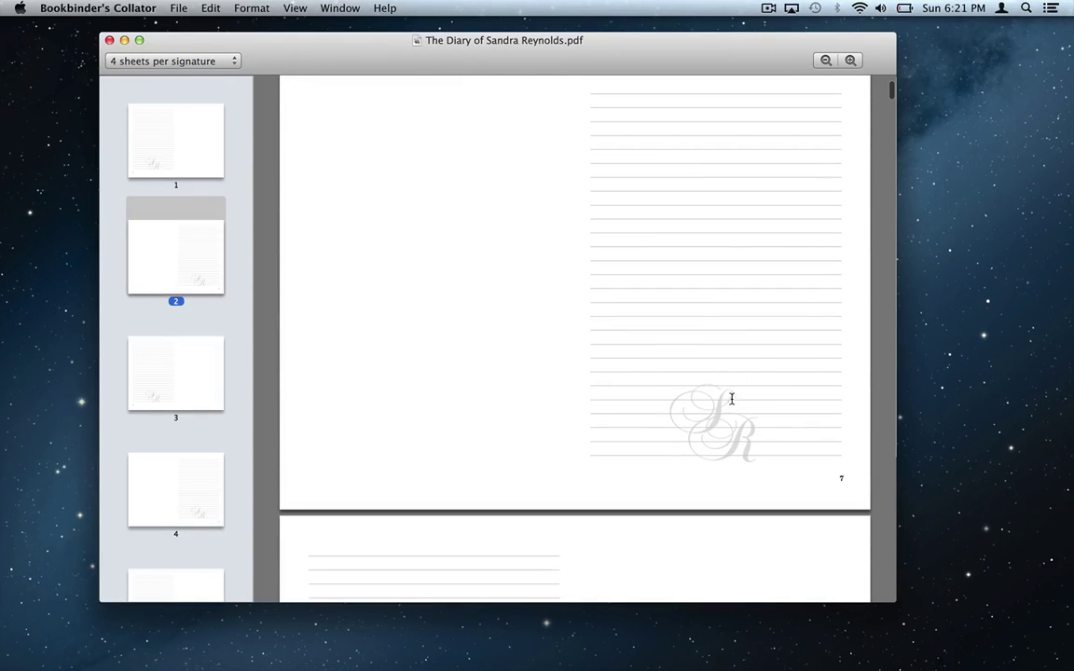
scroll(736, 457, "down", 6)
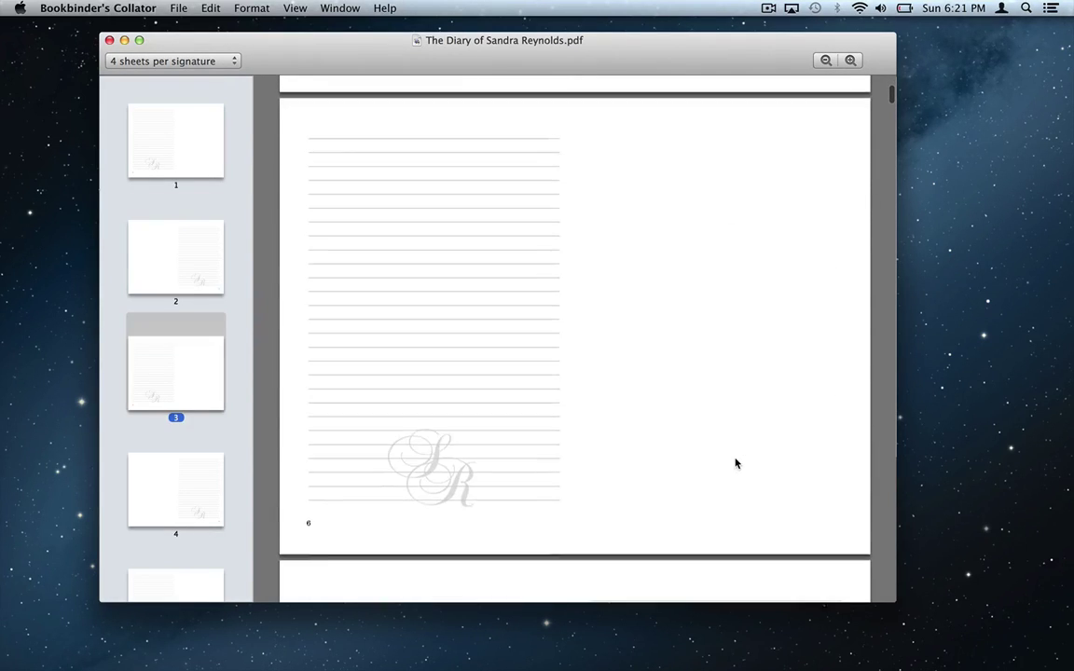
scroll(736, 463, "down", 10)
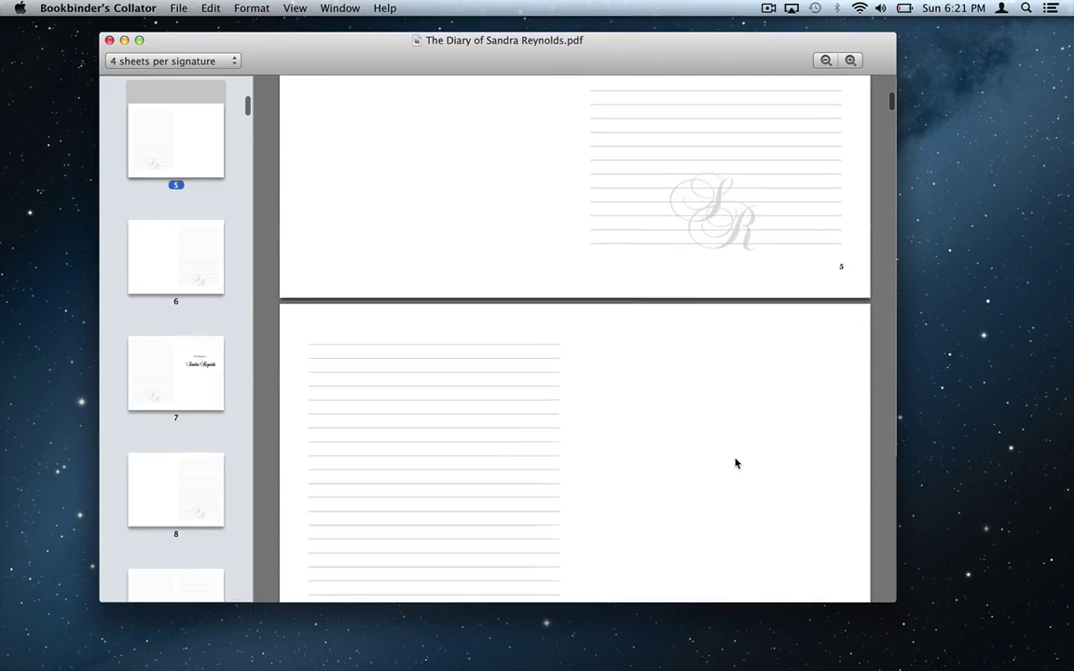
scroll(736, 463, "down", 14)
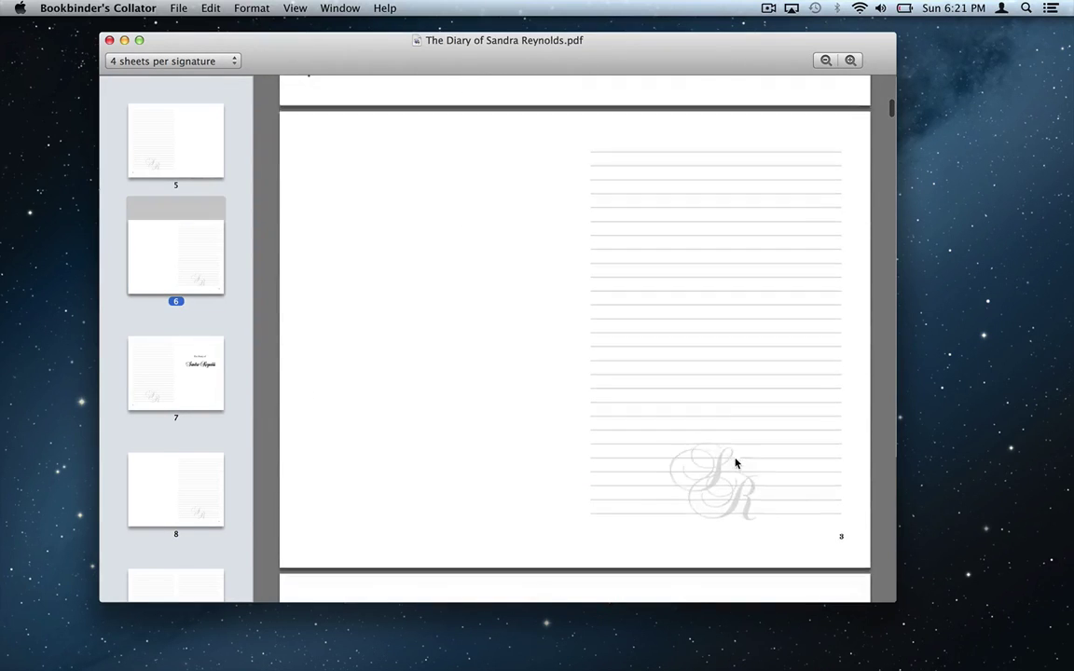
scroll(736, 463, "down", 4)
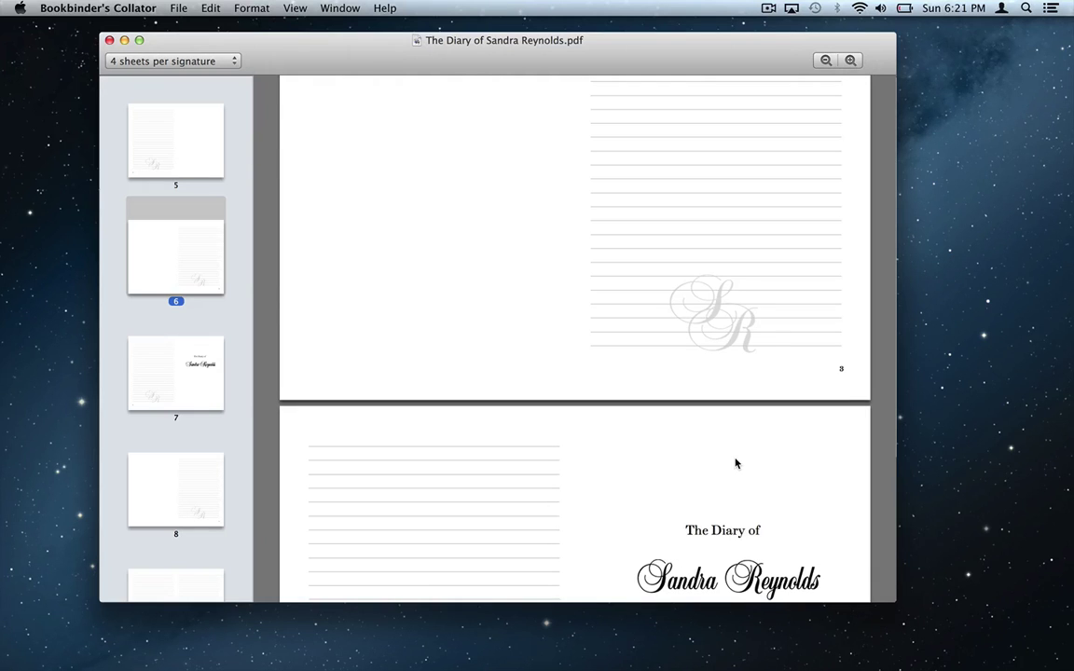
scroll(735, 463, "down", 5)
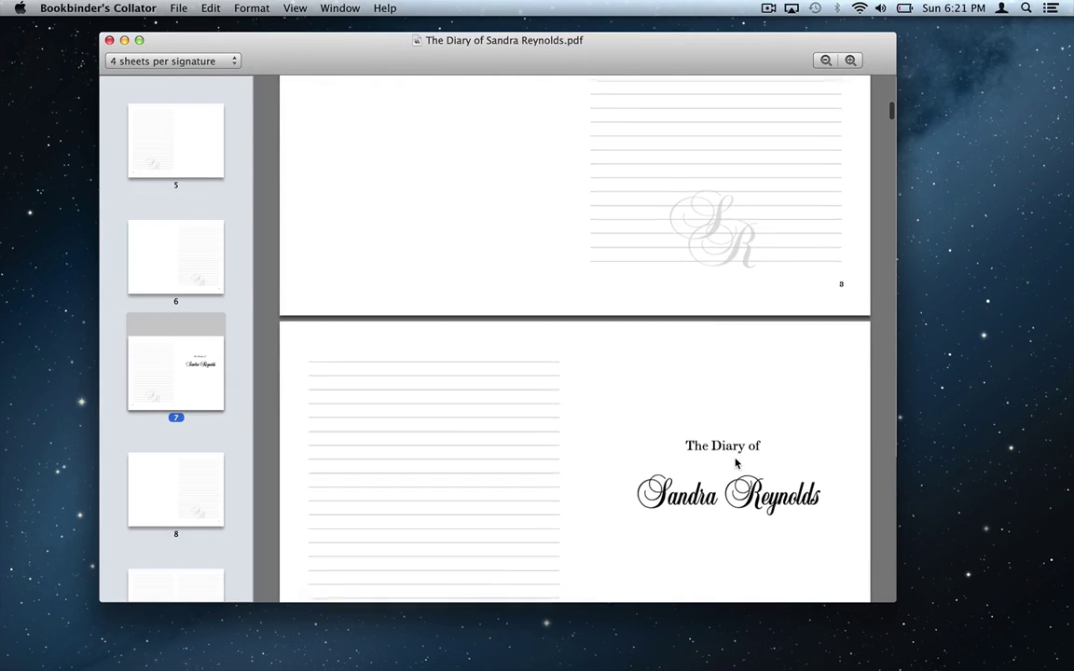
scroll(735, 464, "up", 15)
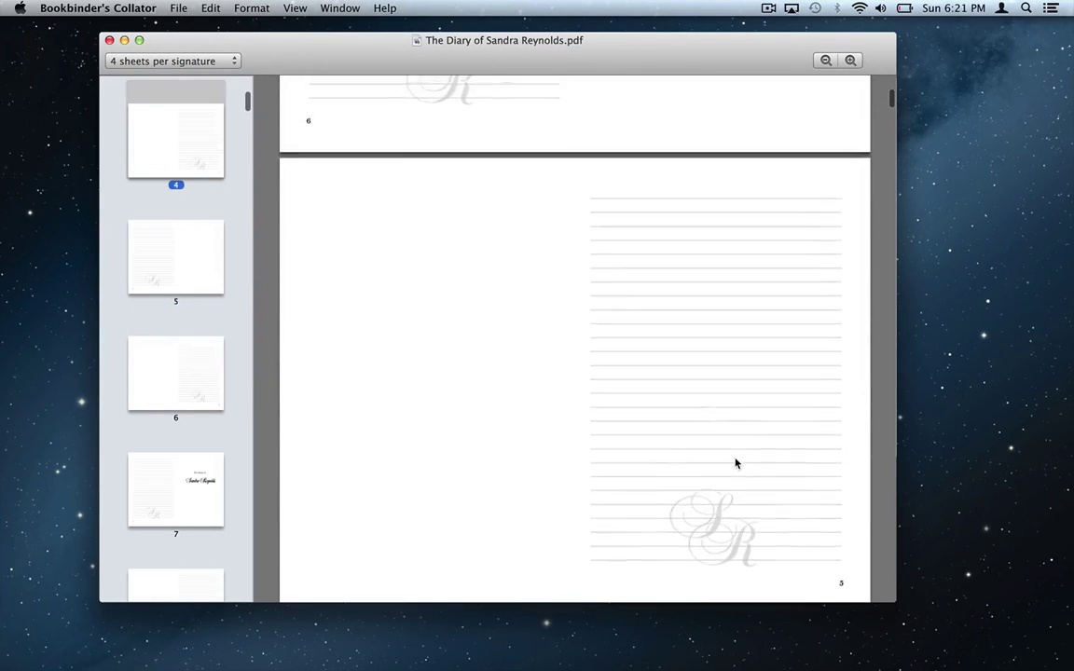
scroll(735, 463, "down", 8)
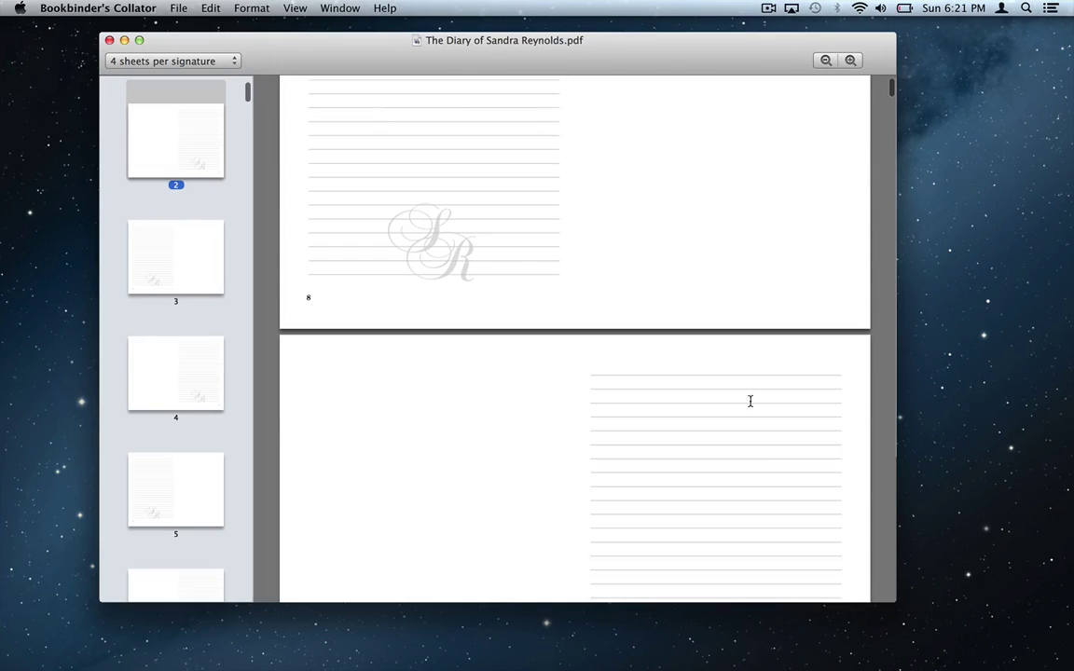
Zoom out on the diary, set it to 1 sheet per signature and review the order of its first sheets
left_click(826, 60)
left_click(830, 59)
left_click(196, 62)
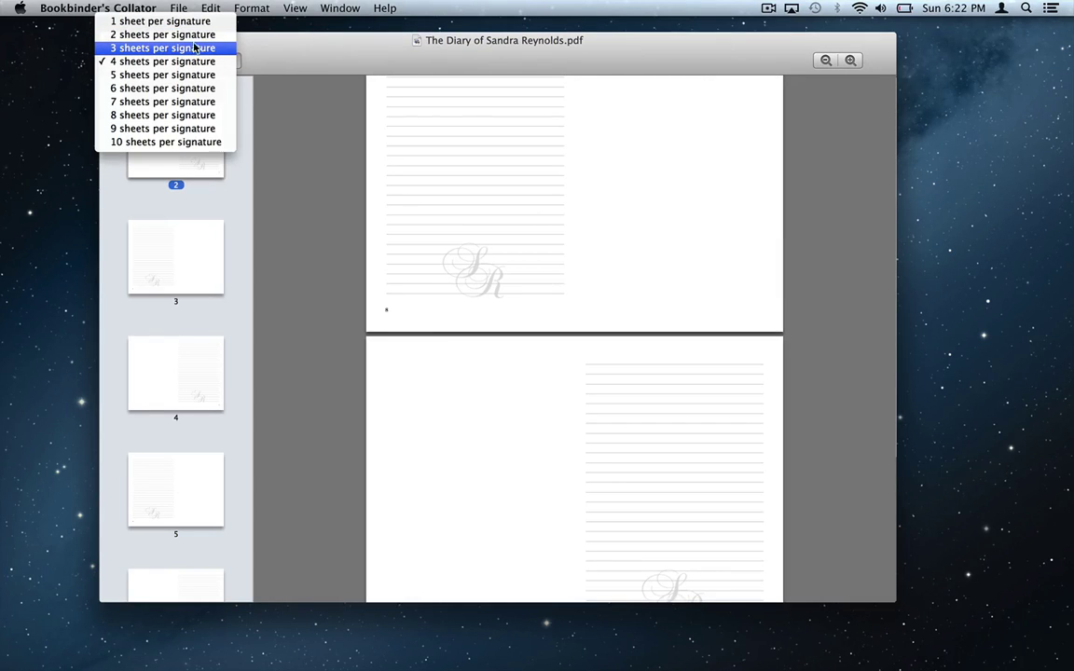
left_click(182, 20)
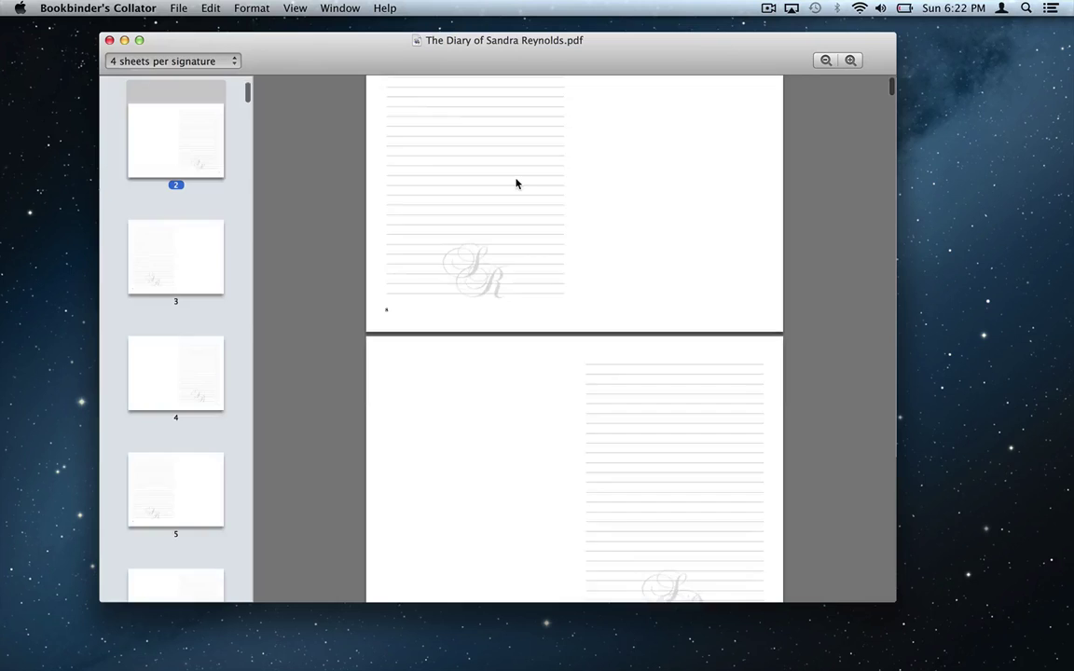
scroll(516, 183, "down", 10)
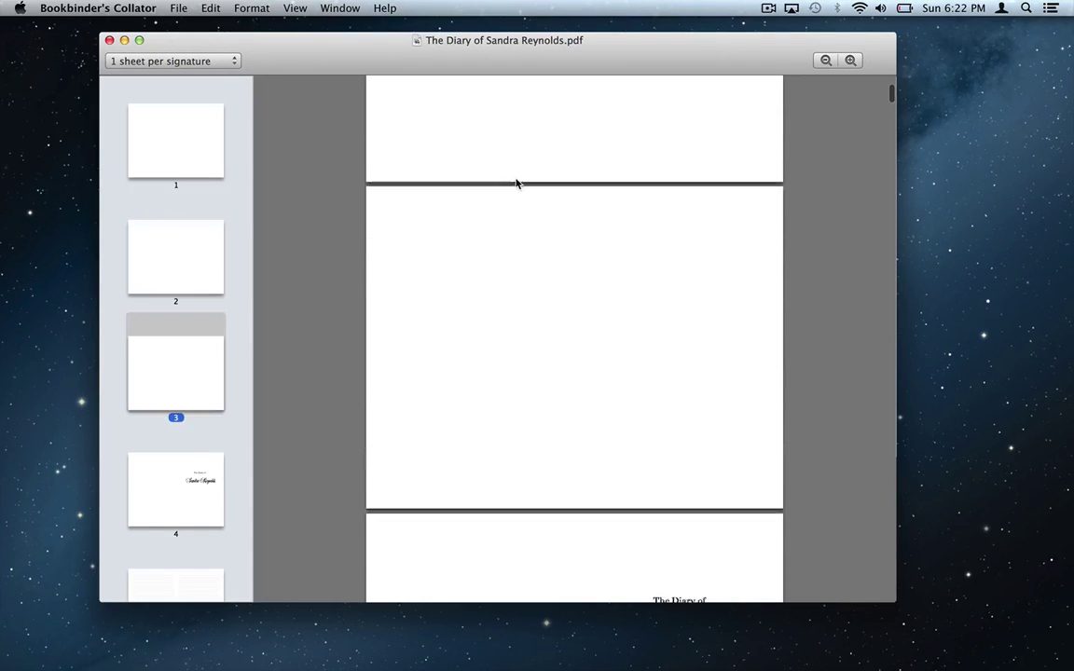
scroll(515, 182, "down", 5)
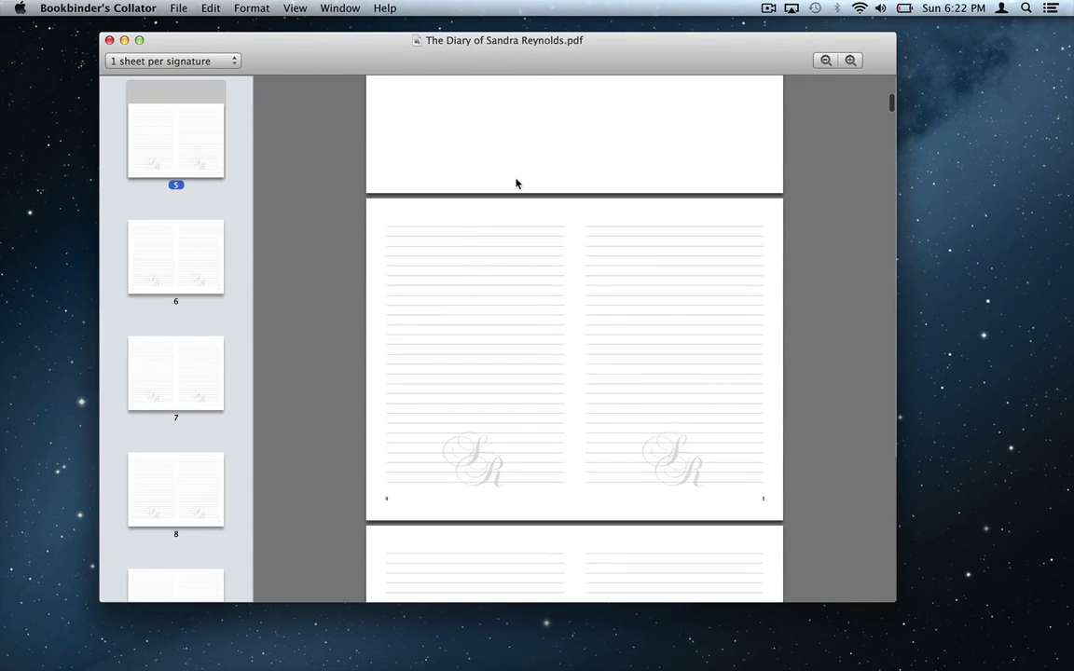
scroll(552, 196, "down", 2)
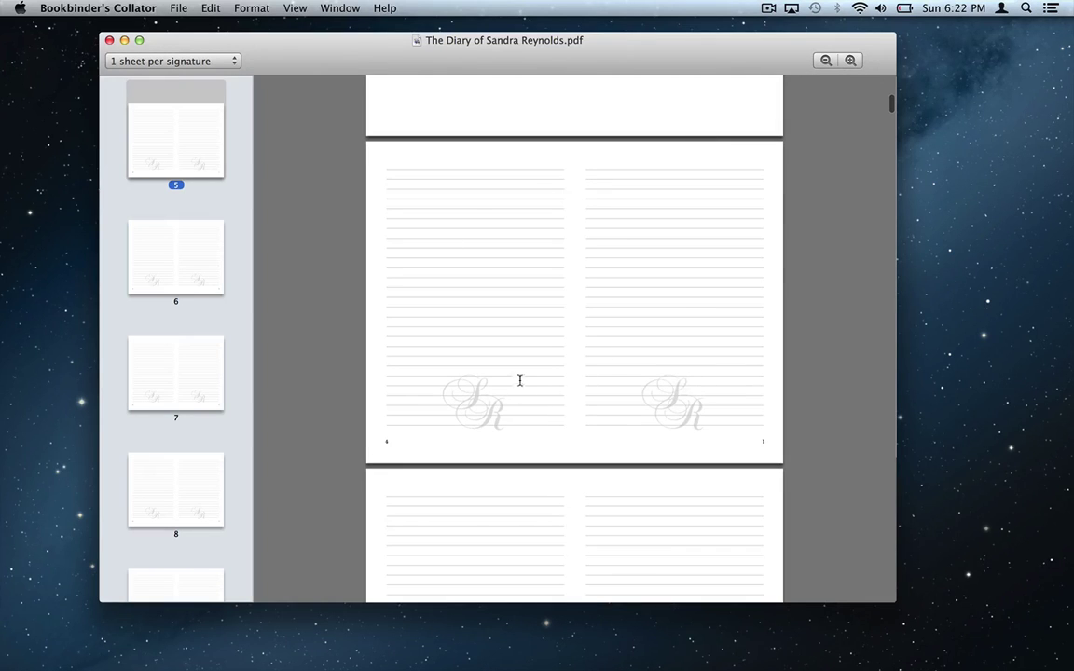
scroll(713, 251, "up", 3)
scroll(713, 252, "up", 5)
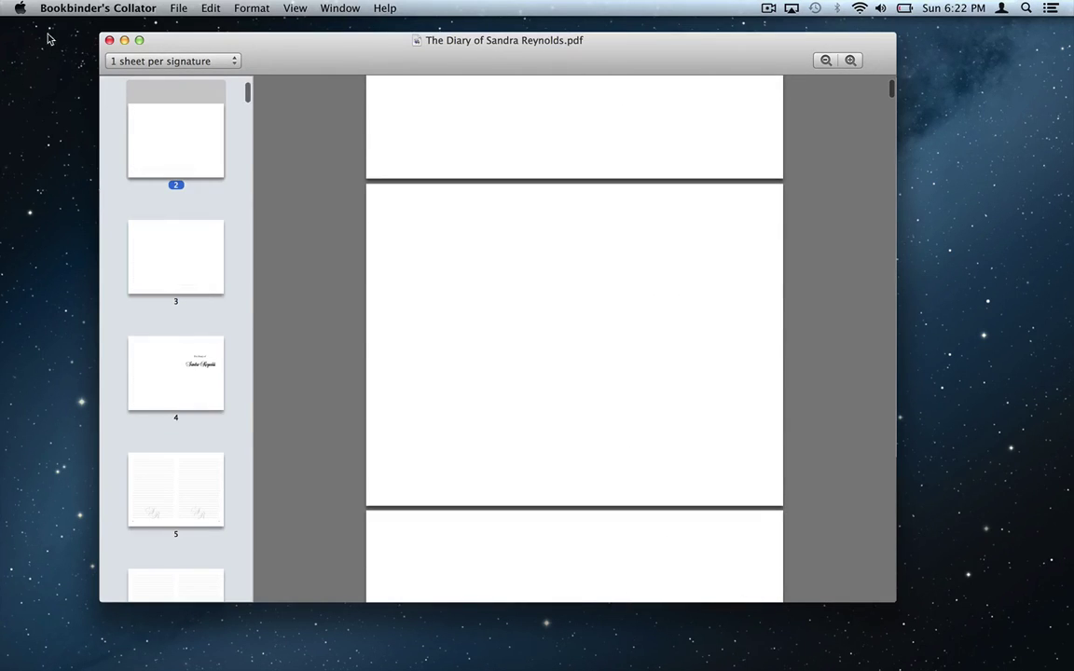
Set the diary to 10 sheets per signature and look over the first sheets
left_click(206, 65)
left_click(323, 144)
left_click(186, 59)
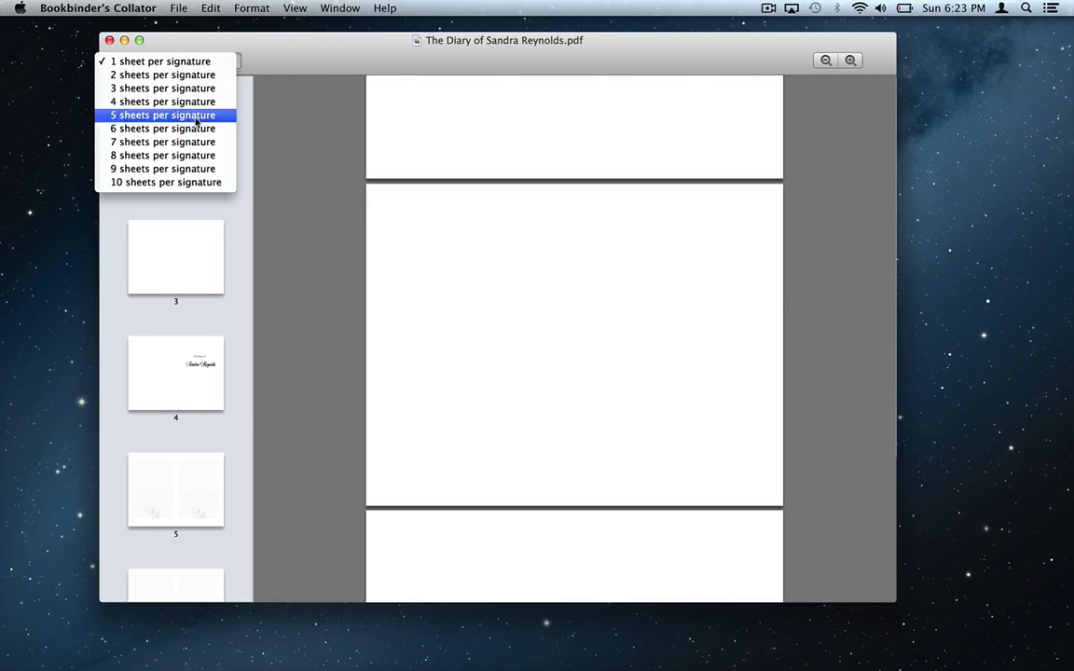
left_click(173, 181)
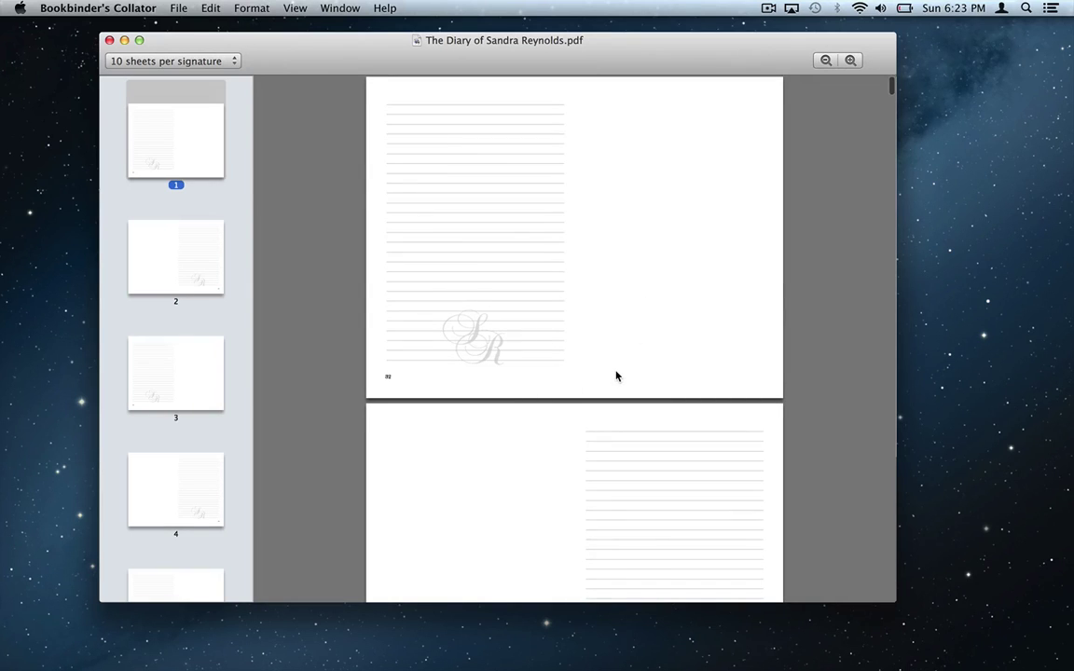
scroll(615, 376, "down", 3)
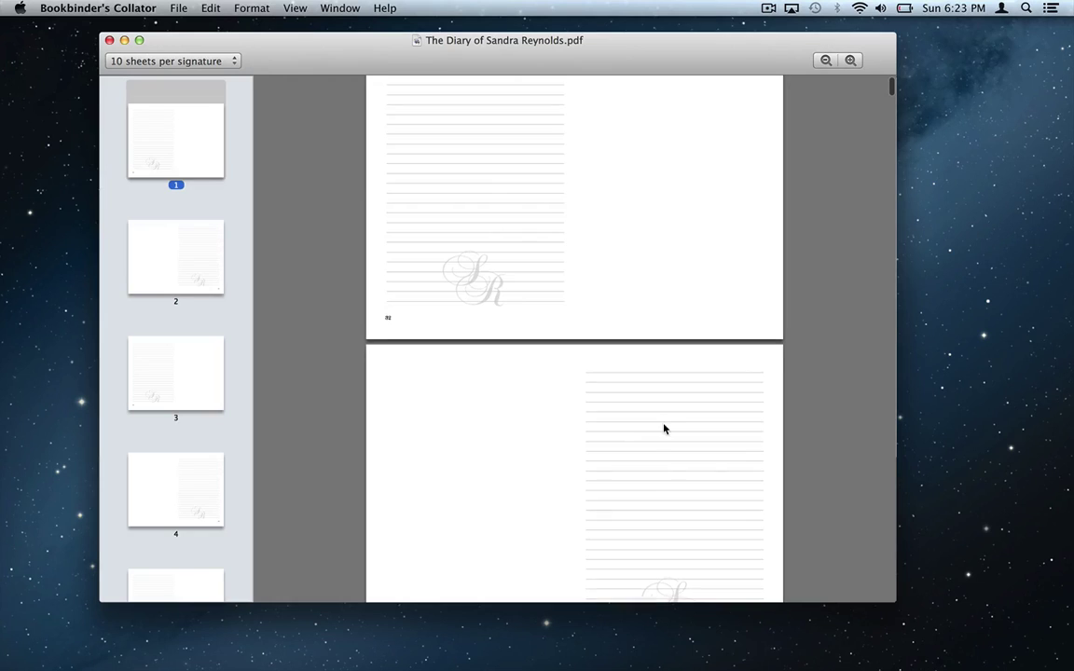
scroll(664, 428, "up", 3)
Set the diary to 4 sheets per signature
left_click(172, 61)
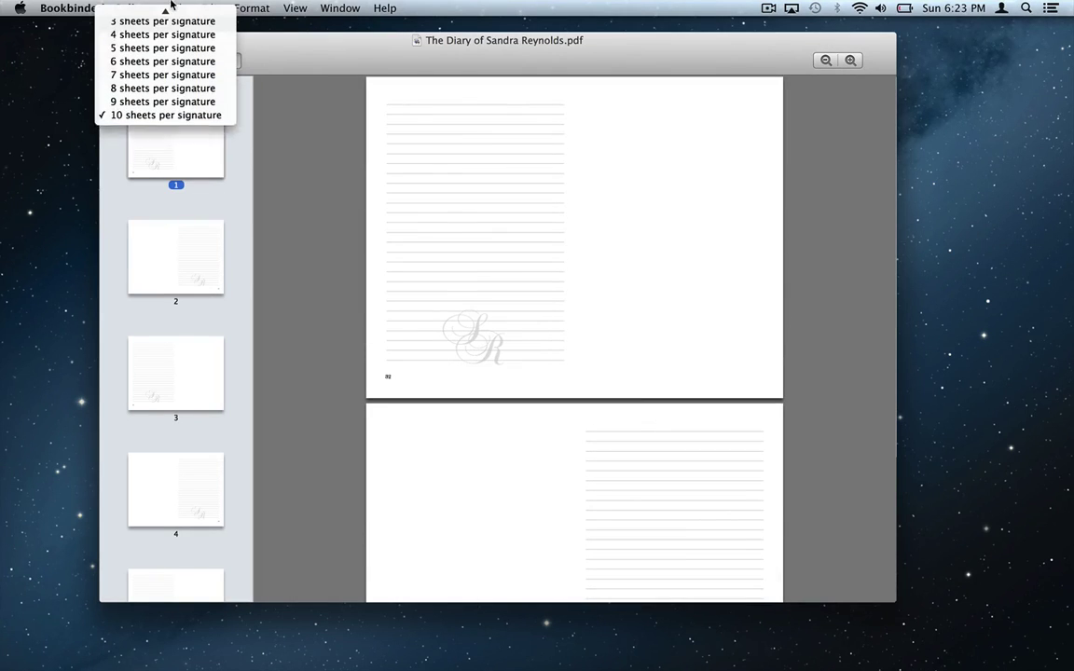
left_click(170, 64)
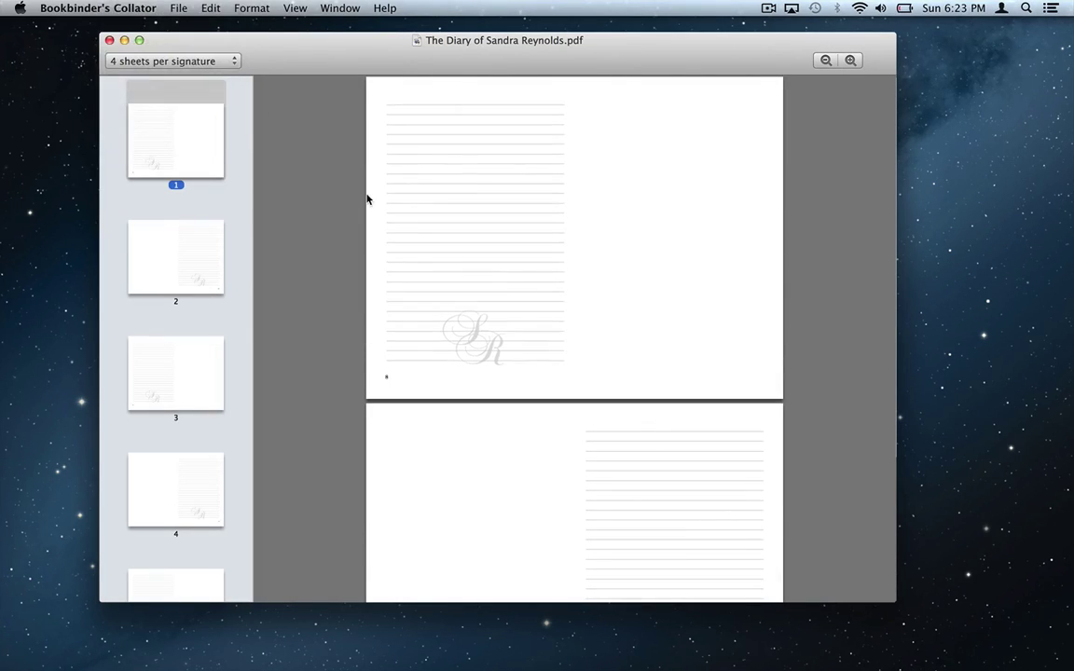
Set up two-sided printing for the Brother HL-2270DW series with detailed options, and change the two-sided binding edge
left_click(178, 8)
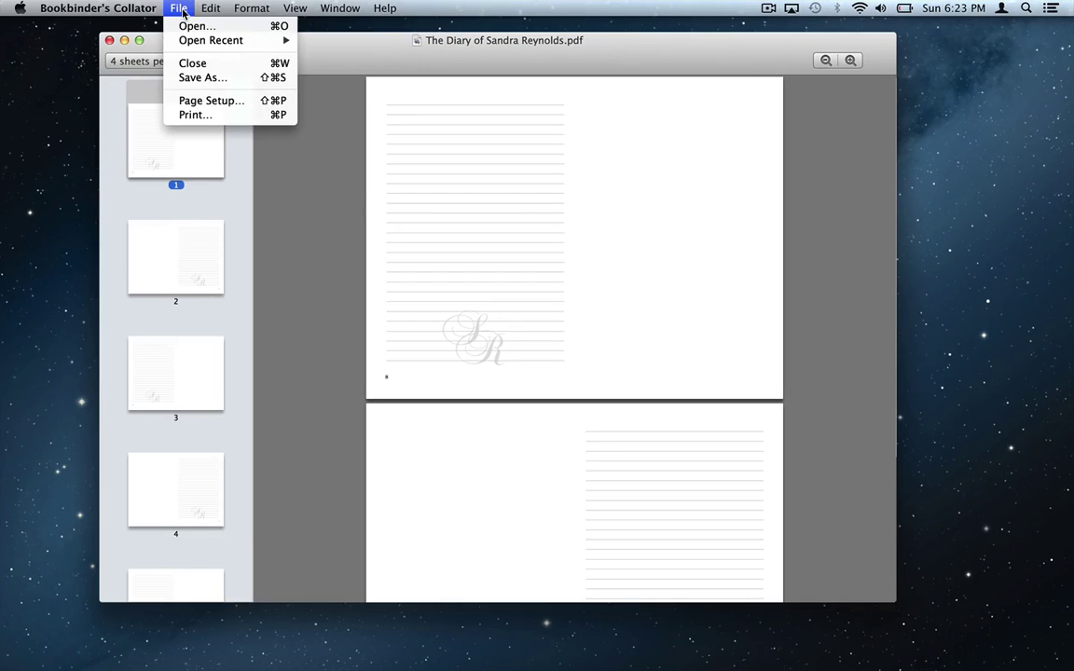
left_click(225, 114)
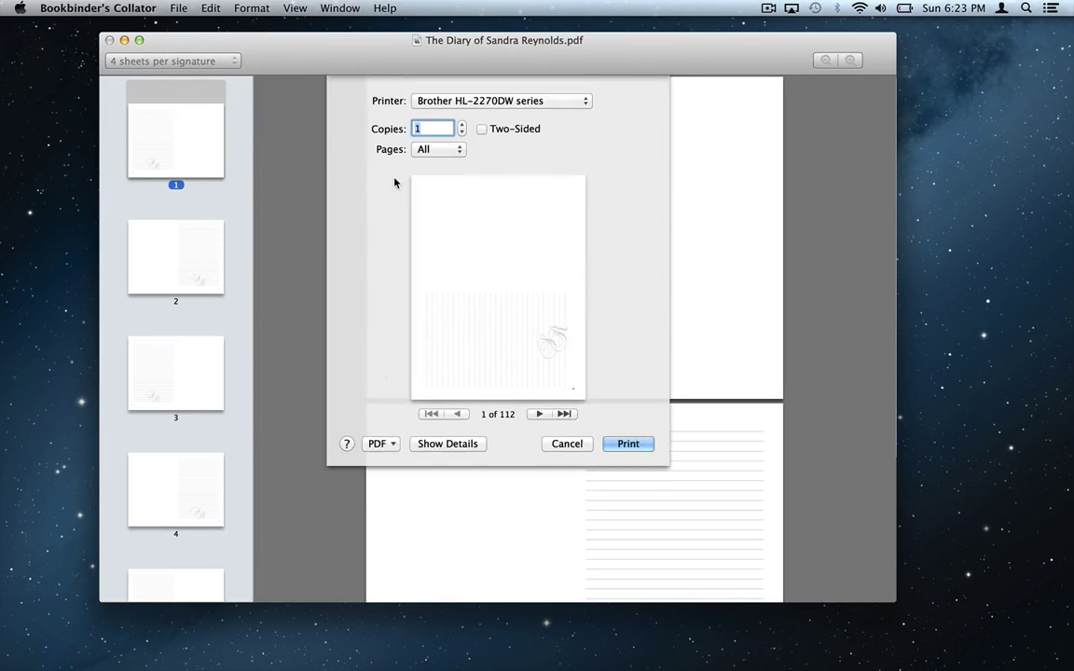
left_click(440, 443)
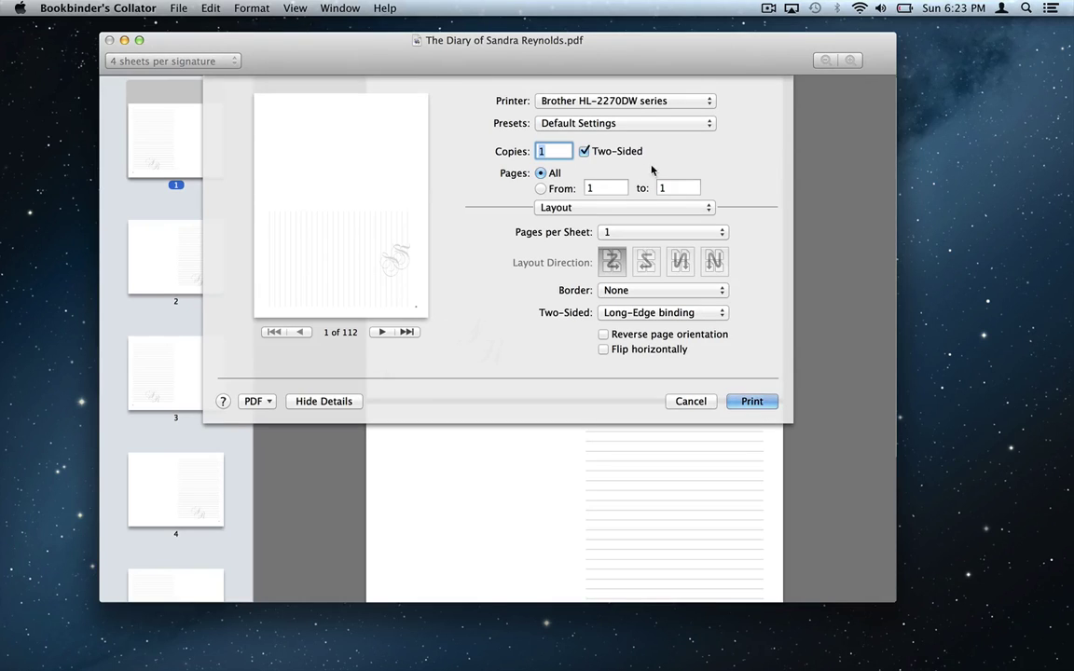
left_click(667, 312)
left_click(666, 326)
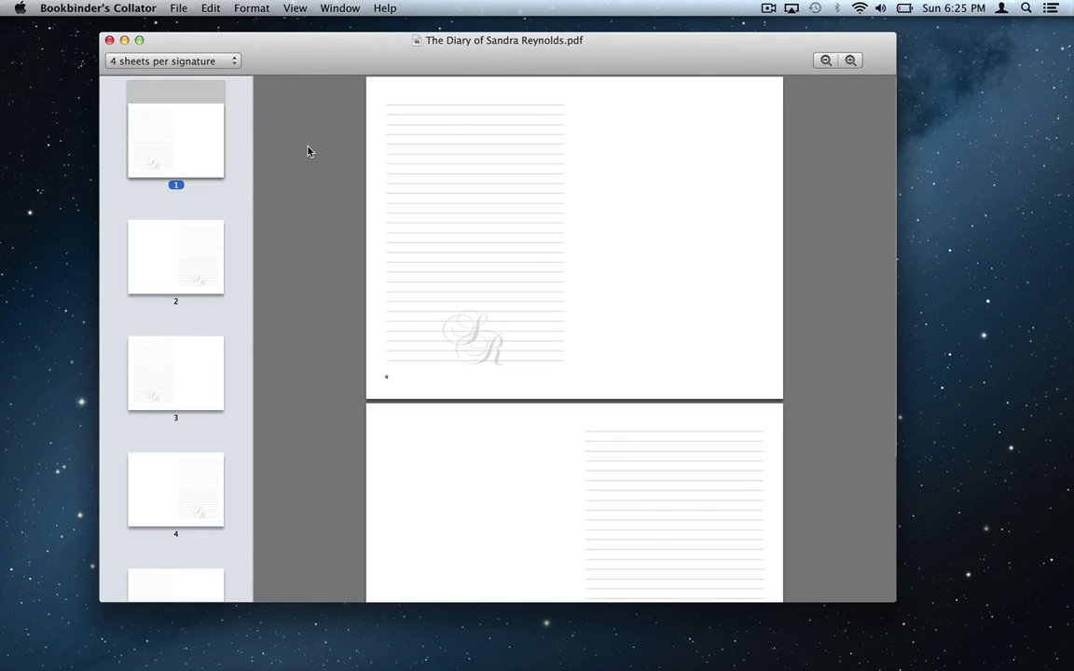
Save the collated diary as a PDF in Documents, adding "Collated" to its existing name and leaving the file extension unhidden
left_click(183, 11)
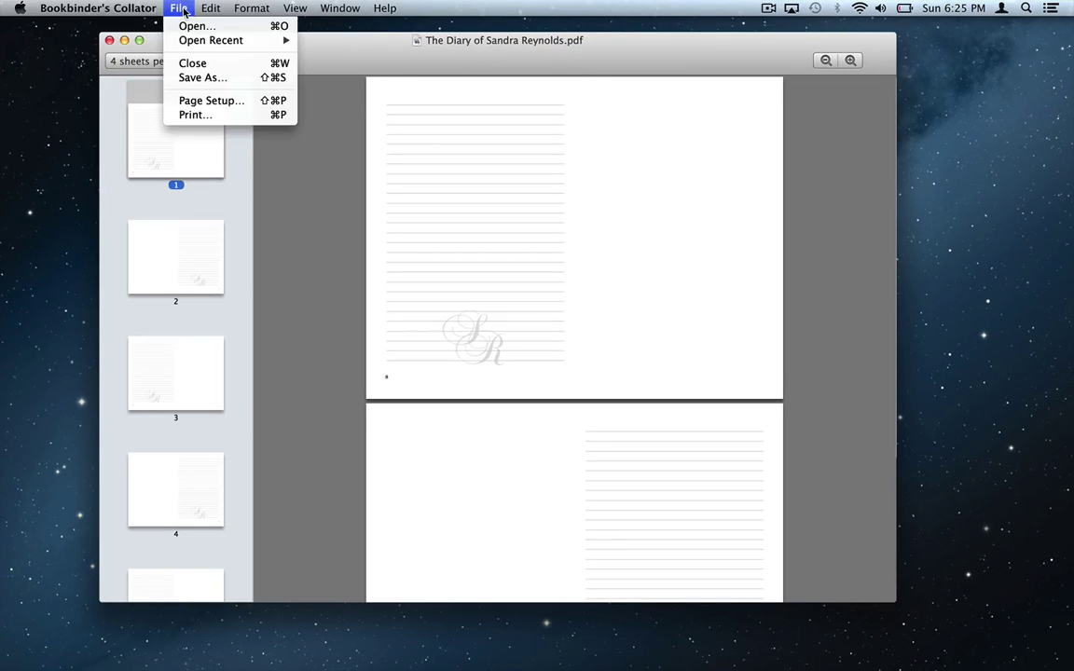
left_click(207, 78)
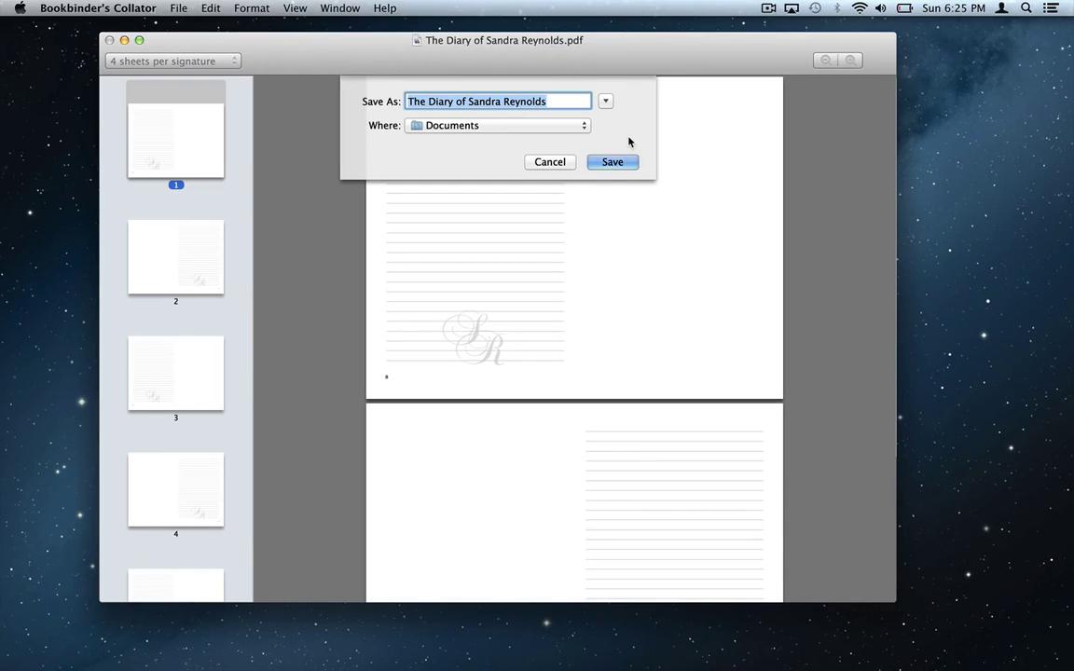
left_click(570, 103)
type("Collated")
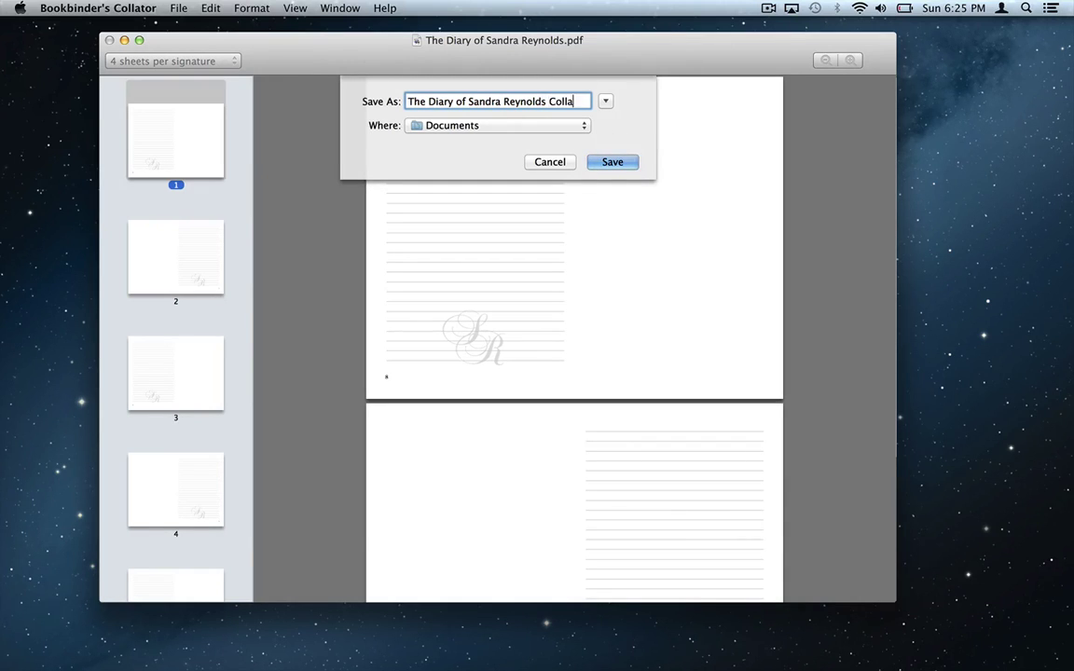
left_click(605, 101)
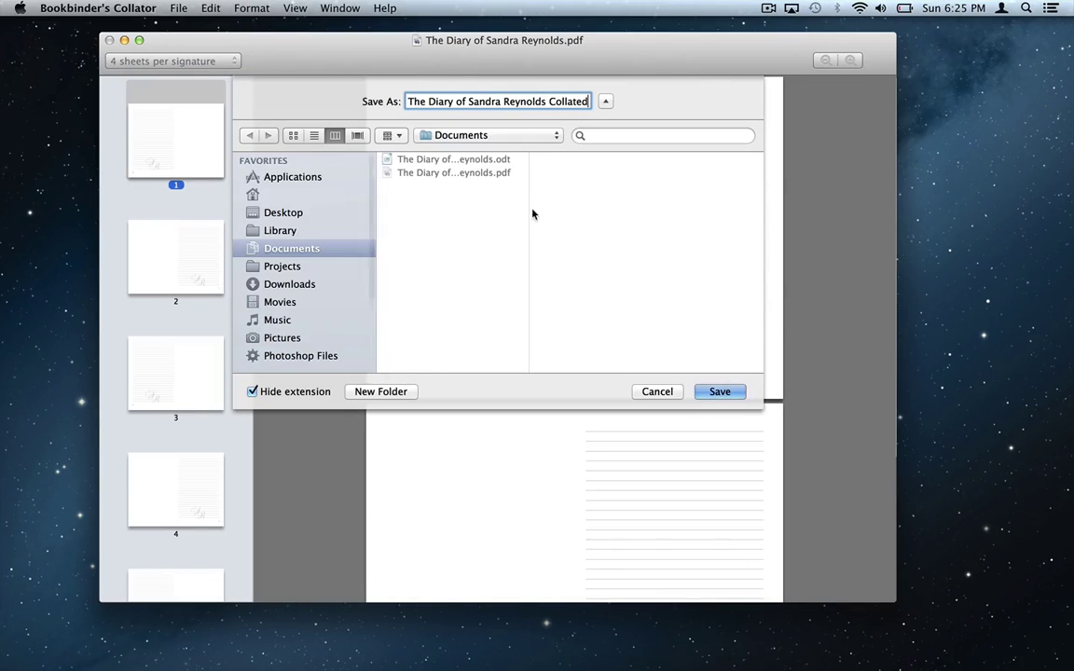
left_click_drag(529, 210, 620, 211)
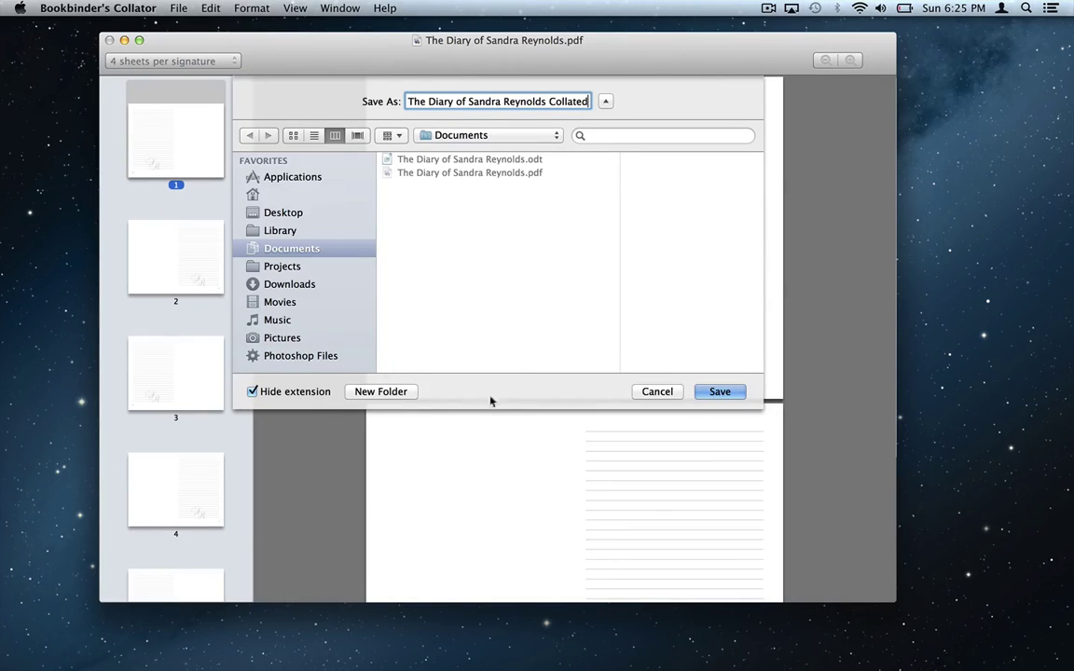
left_click(308, 397)
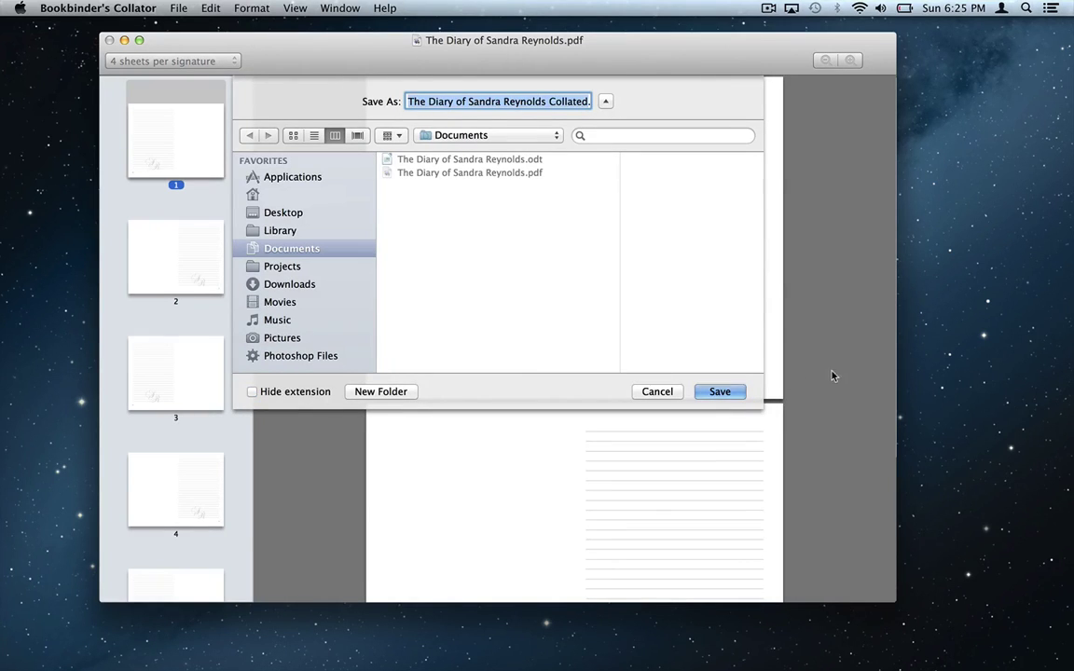
left_click(718, 392)
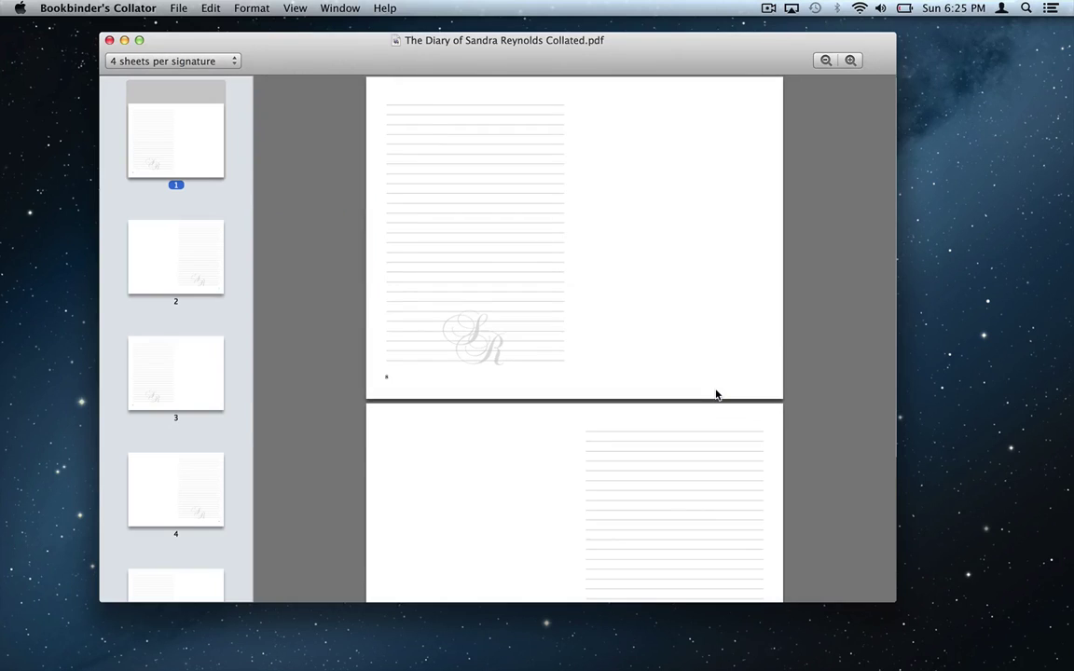
Switch to Finder's Documents folder and preview the collated diary PDF, looking through its first six sheets
left_click(542, 43, "super")
left_click(543, 56)
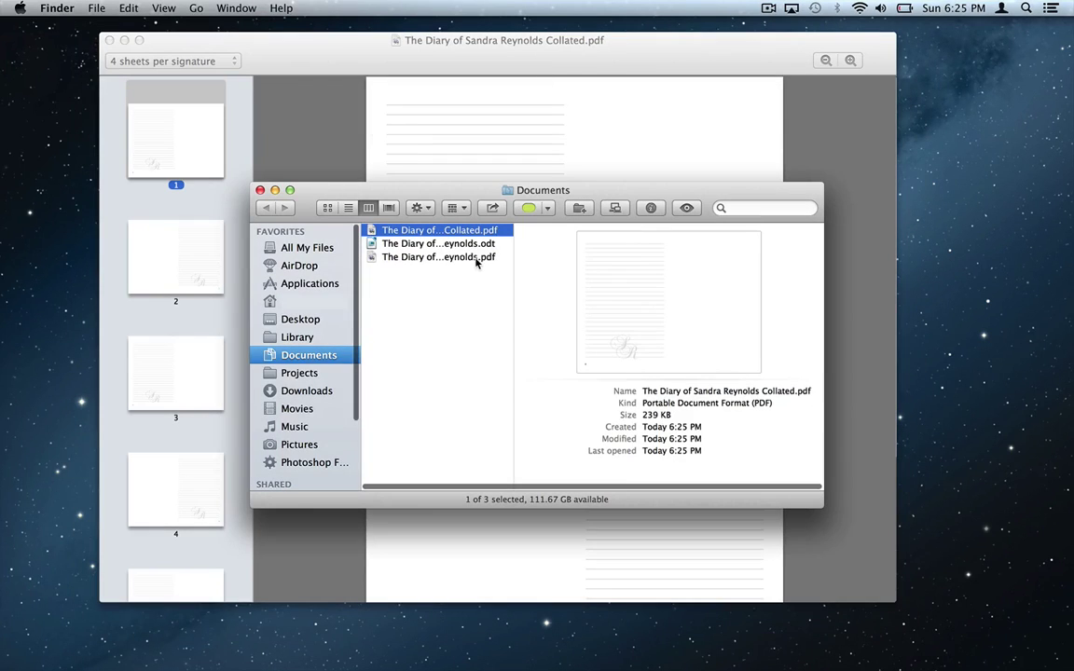
key("space")
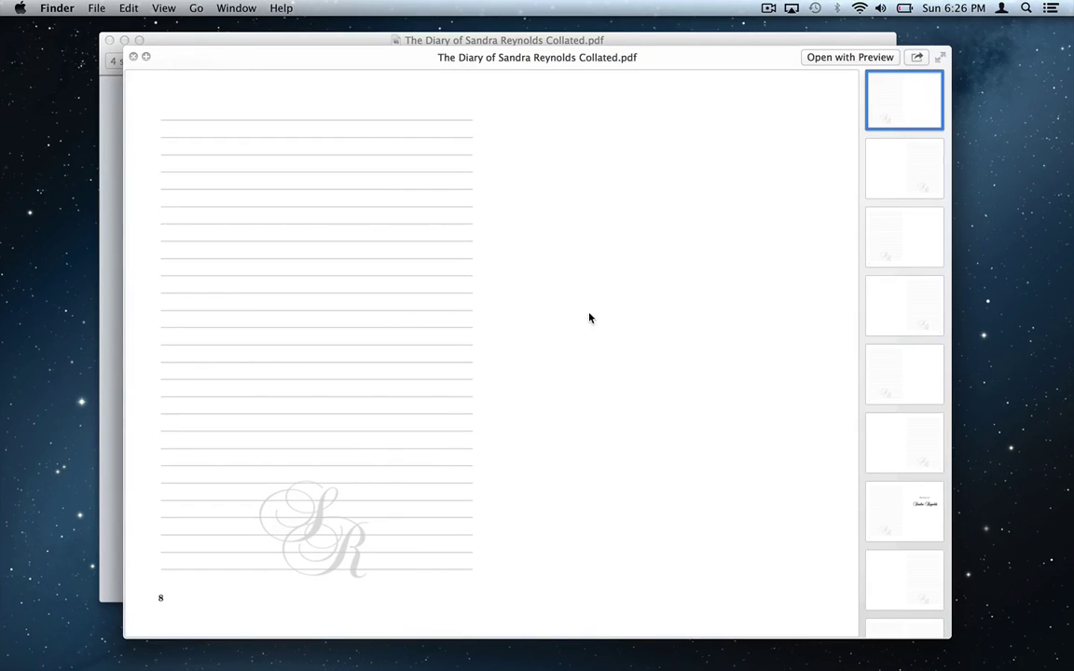
left_click(914, 163)
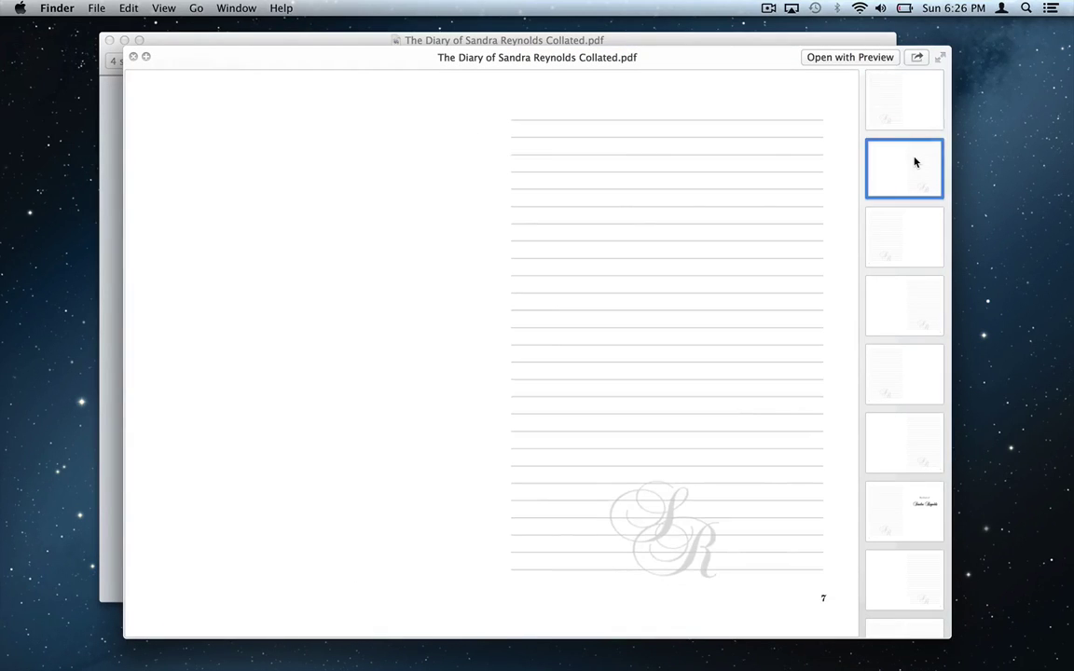
left_click(908, 231)
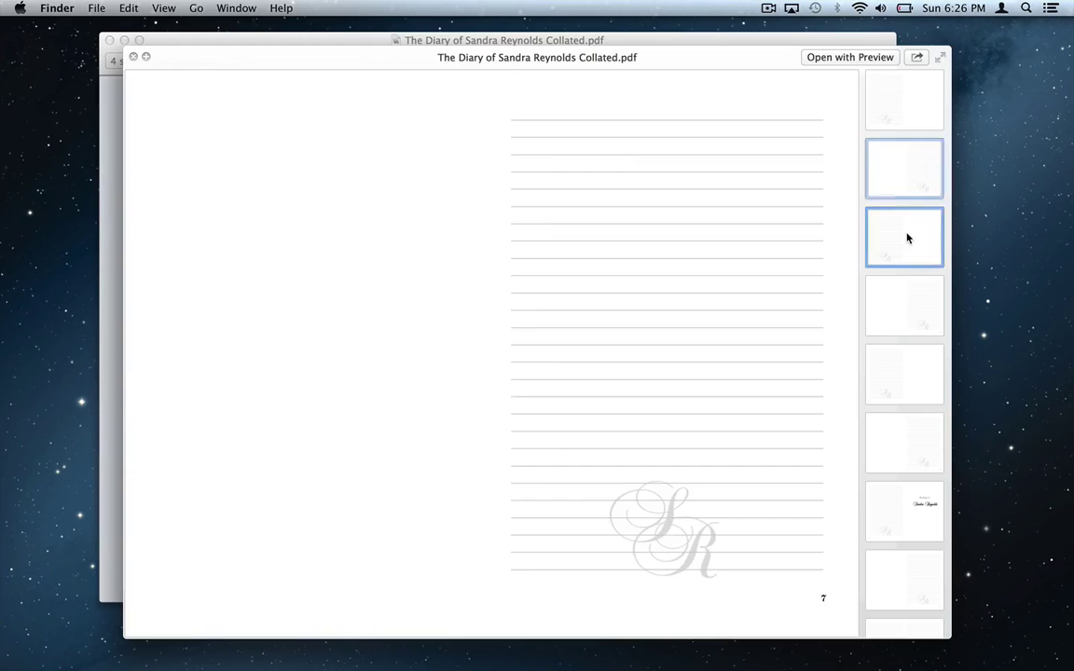
left_click(906, 313)
left_click(912, 376)
left_click(908, 457)
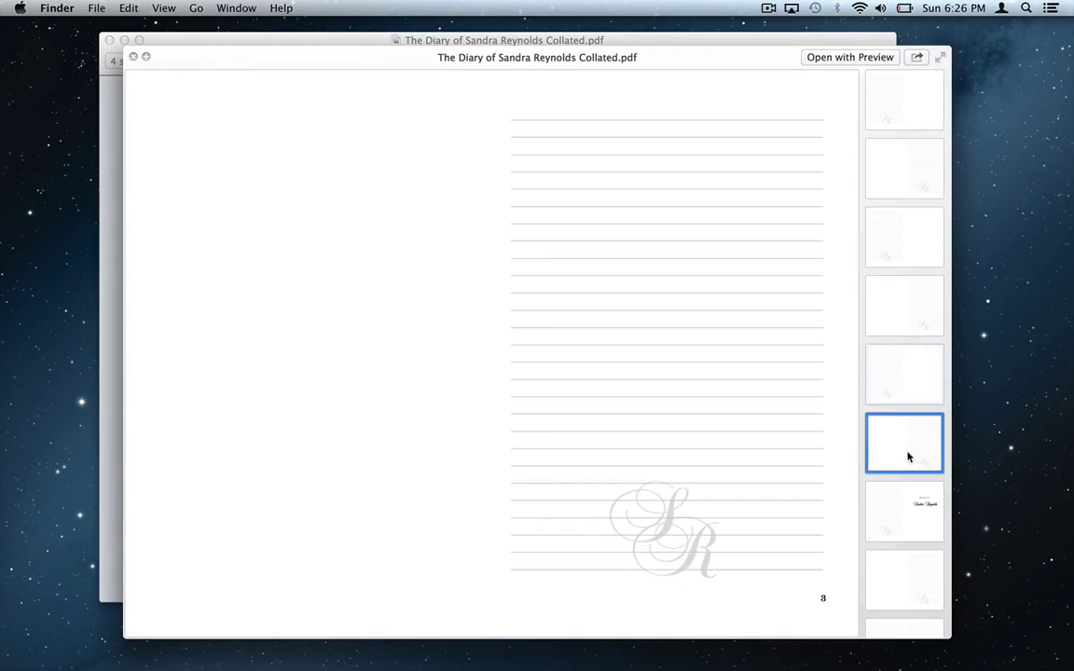
left_click(133, 58)
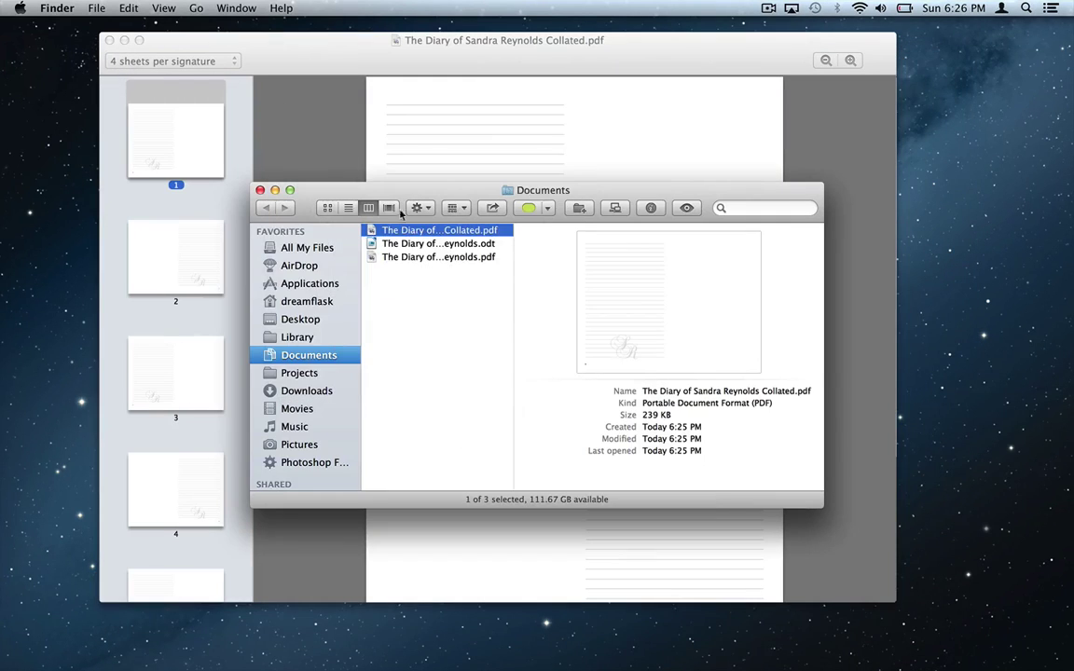
Widen the file name column in Documents and view the diary's ODT file details before returning to Bookbinder's Collator
left_click_drag(514, 299, 594, 299)
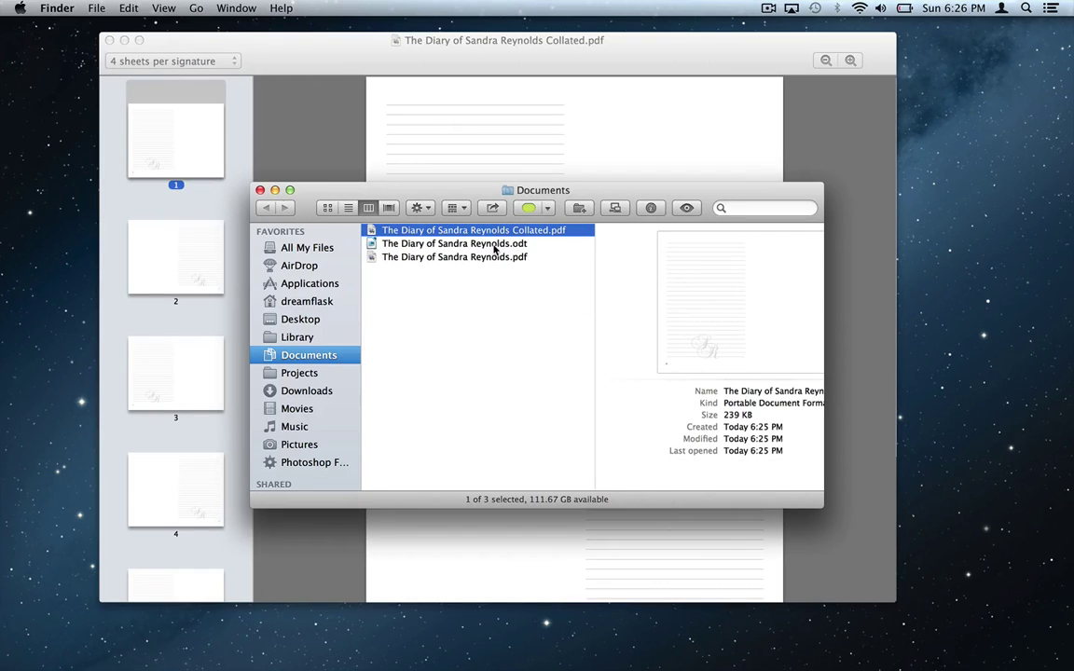
left_click(495, 245)
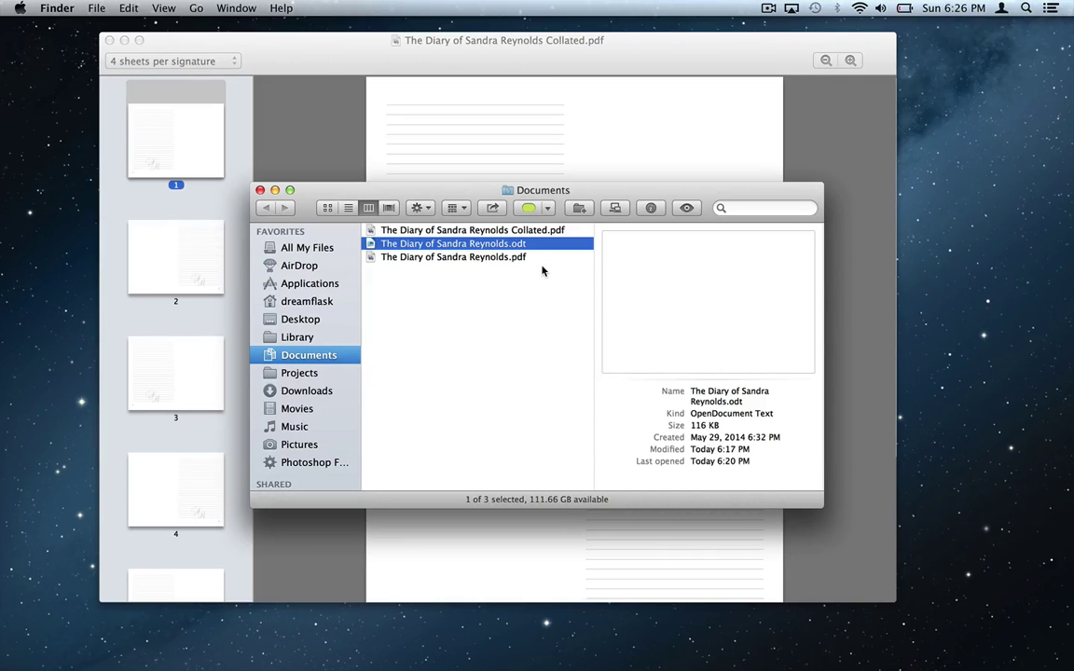
left_click(301, 165)
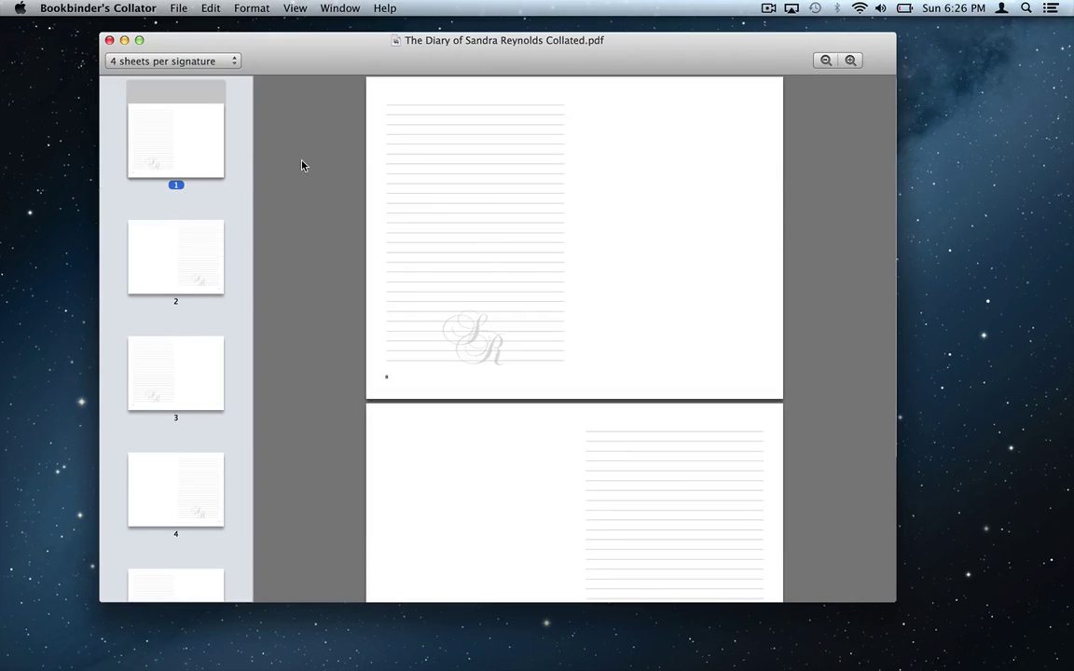